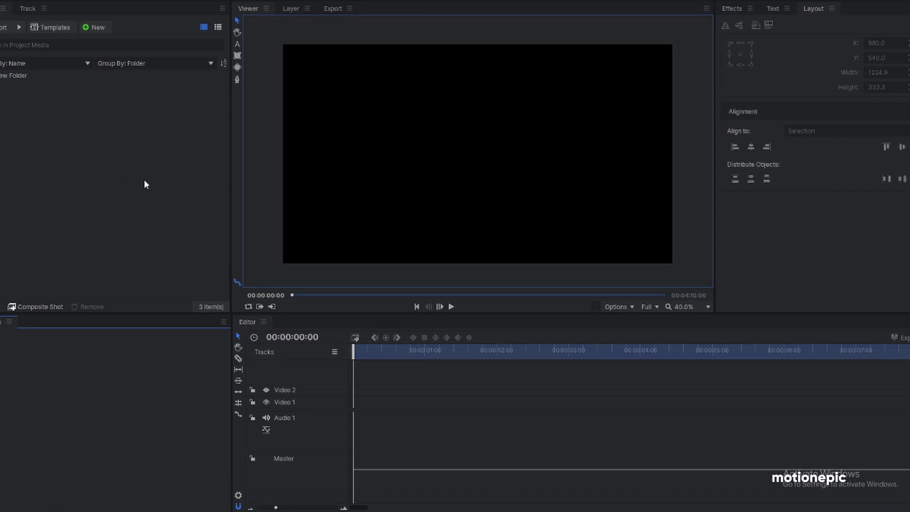
Add a composite shot named 'ani' and set its duration to 00:00:05:00.
{"action": "left_click", "coordinate": [92, 27]}
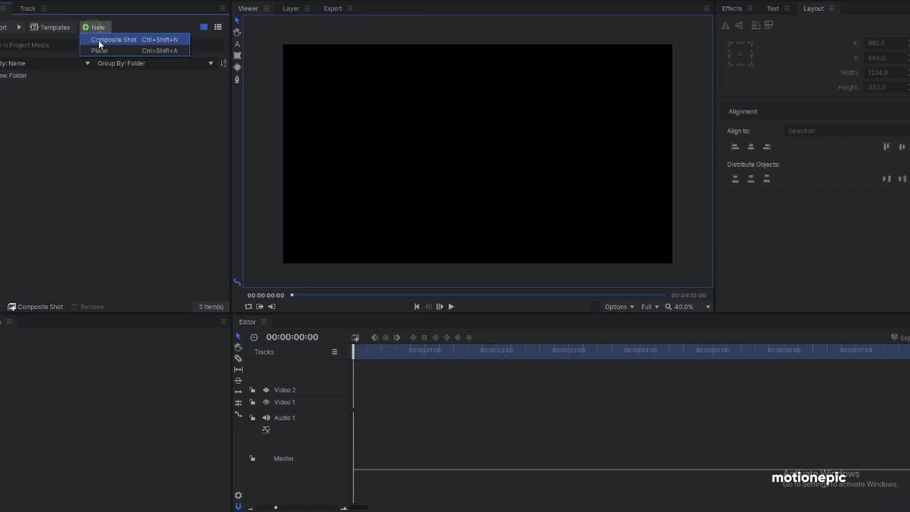
{"action": "left_click", "coordinate": [100, 42]}
{"action": "triple_click", "coordinate": [494, 114]}
{"action": "type", "text": "d"}
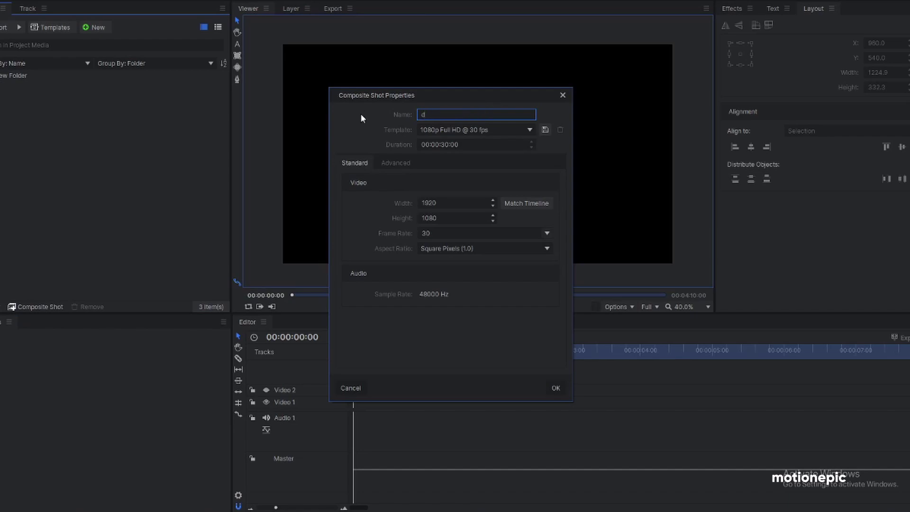
{"action": "key", "text": "BackSpace"}
{"action": "type", "text": "ani"}
{"action": "left_click", "coordinate": [445, 144]}
{"action": "type", "text": "10"}
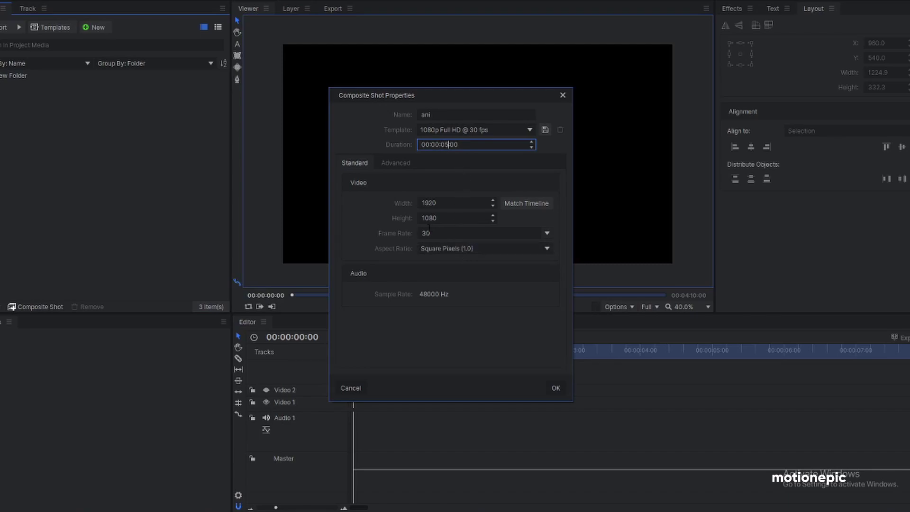
Confirm the ani shot settings and add a text layer reading SLICED.
{"action": "left_click", "coordinate": [556, 386]}
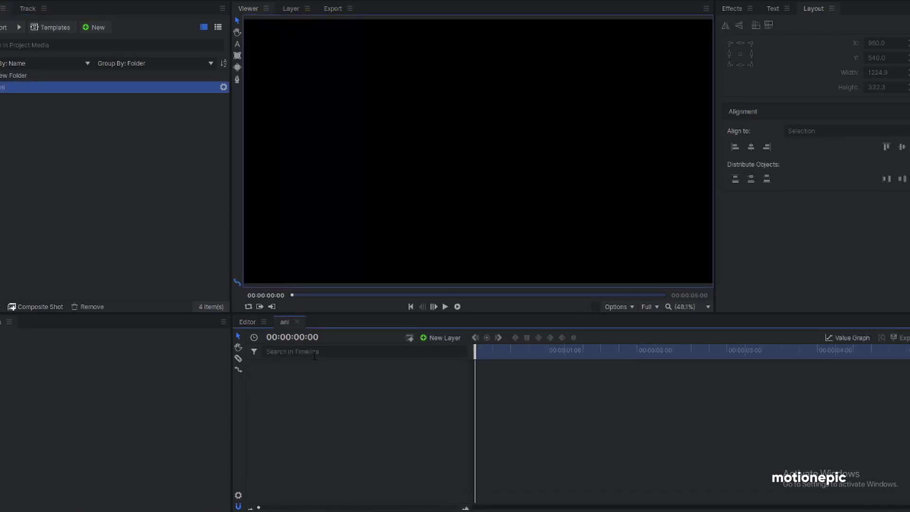
{"action": "left_click", "coordinate": [437, 339]}
{"action": "left_click", "coordinate": [445, 360]}
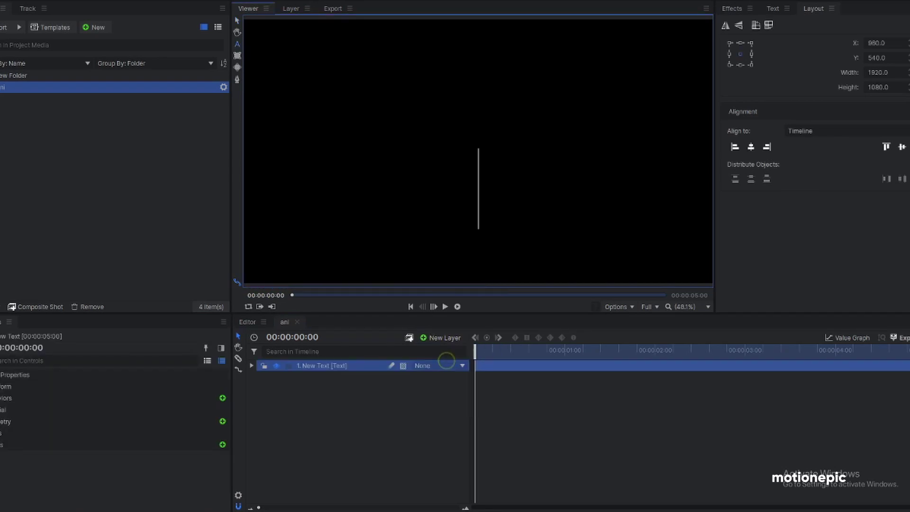
{"action": "type", "text": "SLICED"}
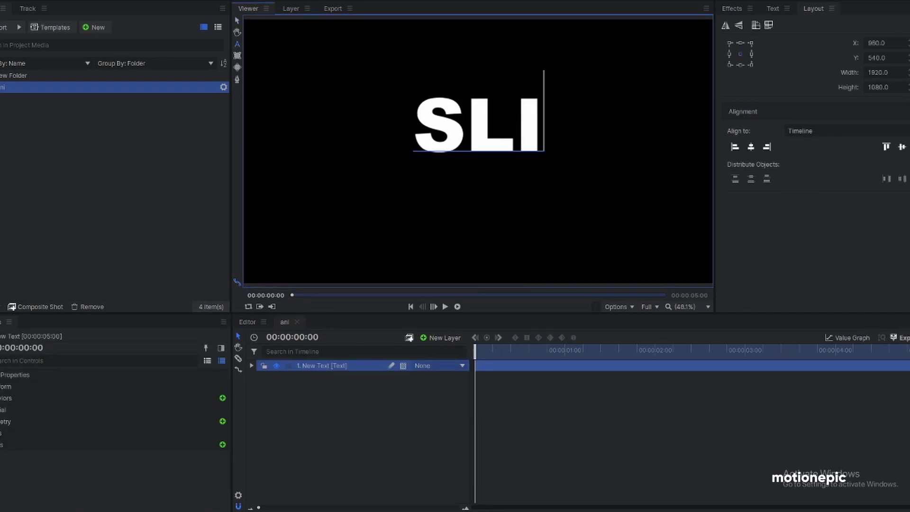
Centre the SLICED text in the frame and review its white Arial Black character settings.
{"action": "key", "text": "ctrl+a"}
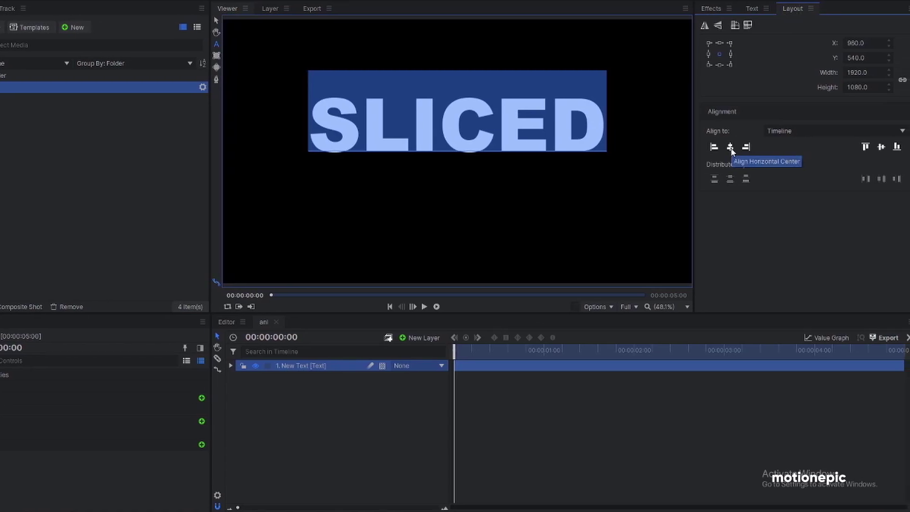
{"action": "left_click", "coordinate": [882, 146]}
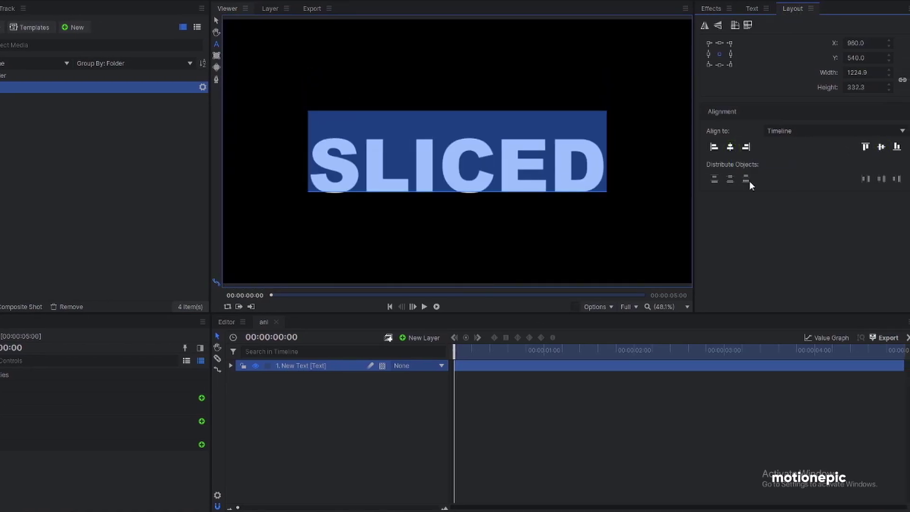
{"action": "scroll", "coordinate": [445, 179], "scroll_direction": "down", "scroll_amount": 1}
{"action": "scroll", "coordinate": [445, 179], "scroll_direction": "down", "scroll_amount": 1}
{"action": "left_click", "coordinate": [446, 179]}
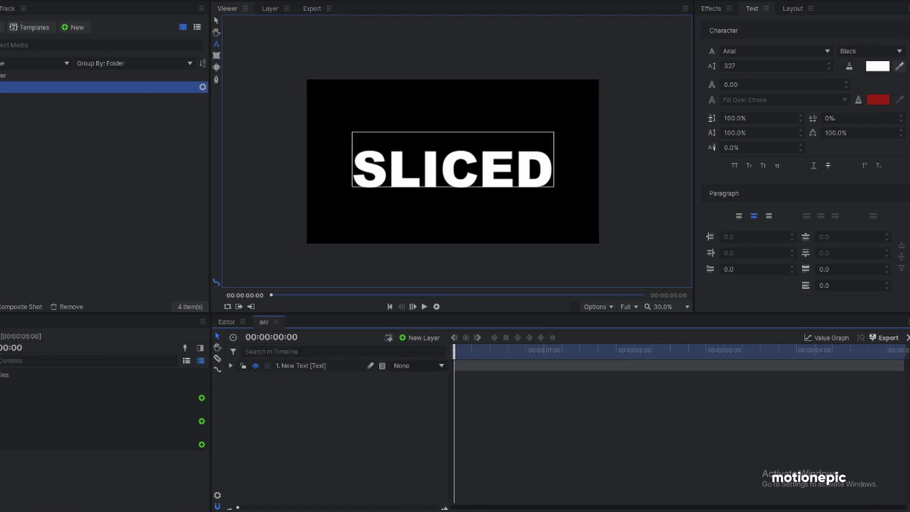
{"action": "left_click", "coordinate": [303, 363]}
Convert the SLICED text layer into a composite shot named 'text' and return to the ani timeline.
{"action": "right_click", "coordinate": [301, 366]}
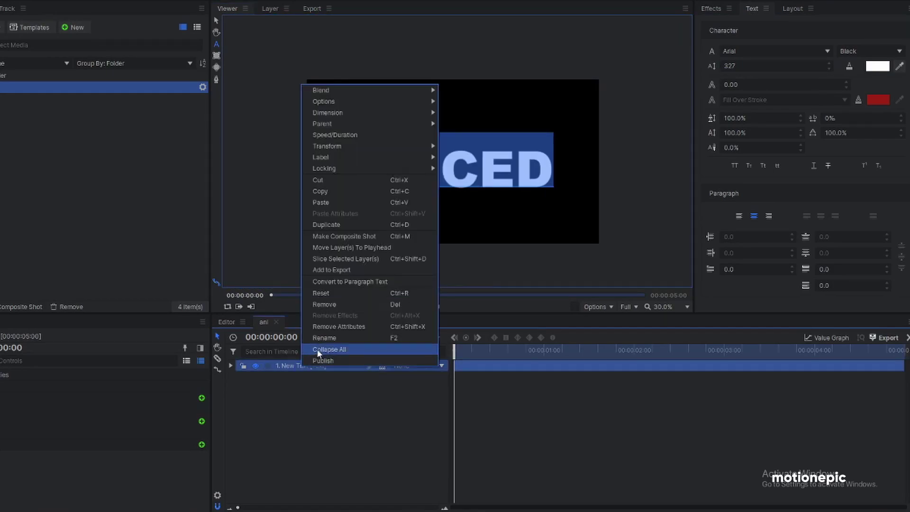
{"action": "left_click", "coordinate": [331, 235]}
{"action": "left_click_drag", "start_coordinate": [437, 215], "coordinate": [320, 215]}
{"action": "key", "text": "BackSpace"}
{"action": "type", "text": "text"}
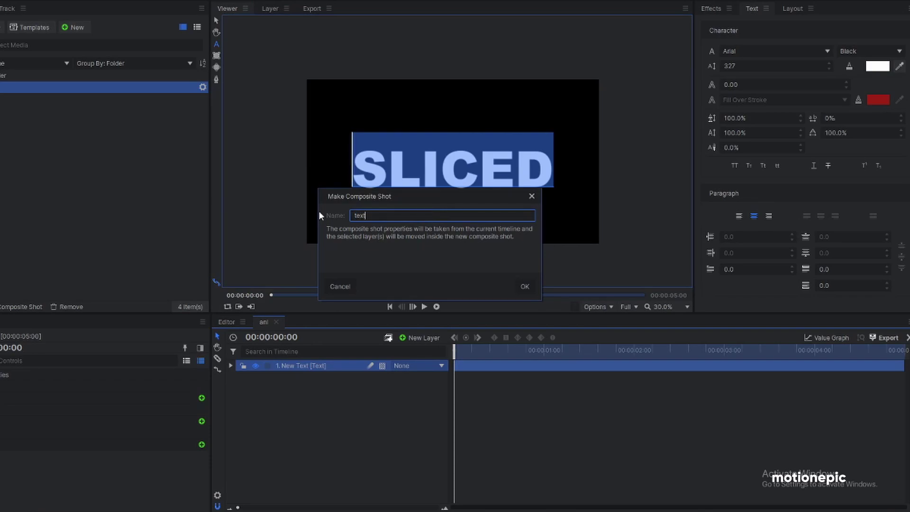
{"action": "left_click", "coordinate": [526, 286]}
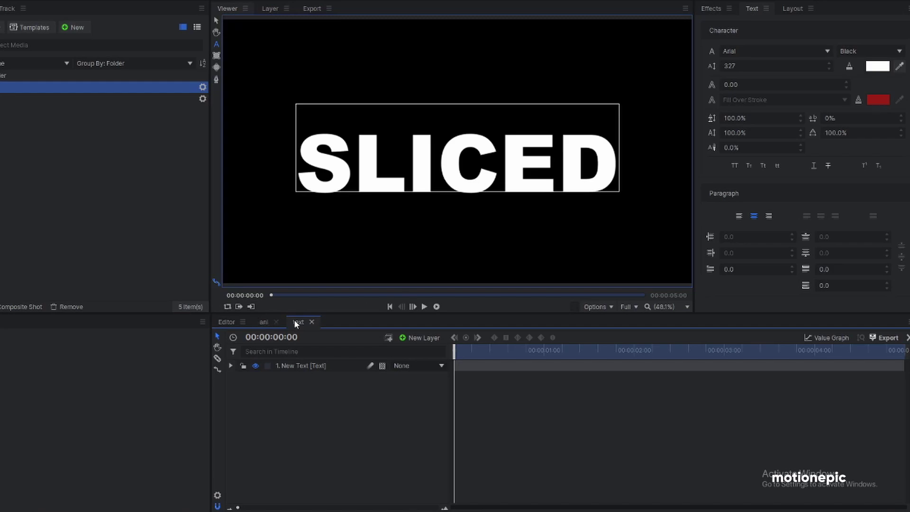
{"action": "left_click", "coordinate": [262, 322]}
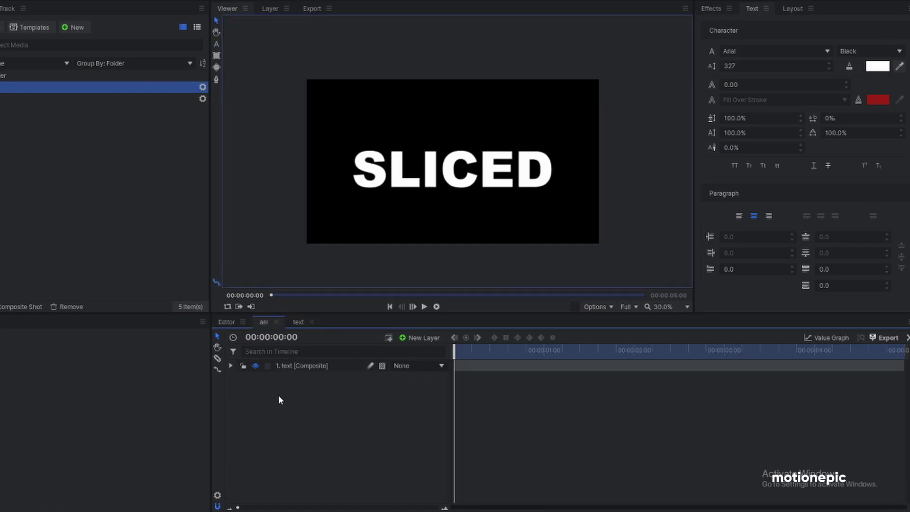
Add a plane layer named 'line' above the text composite.
{"action": "left_click", "coordinate": [313, 367]}
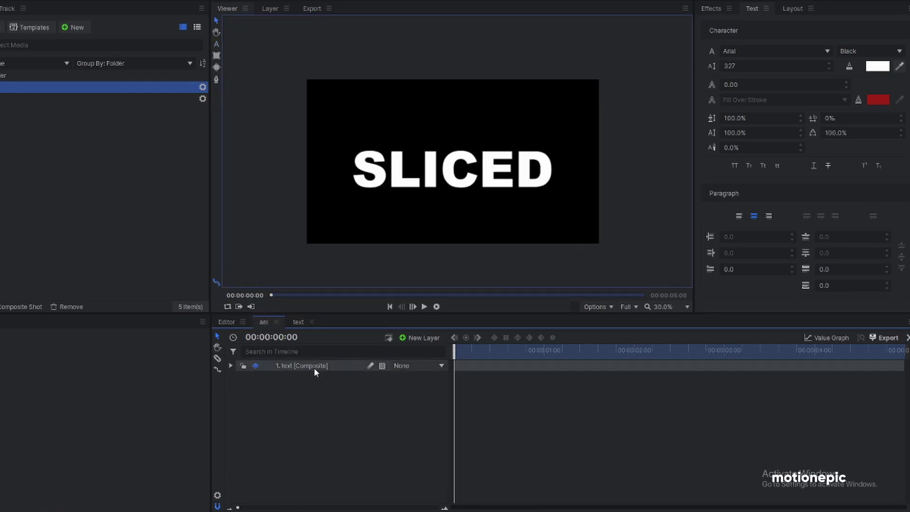
{"action": "left_click", "coordinate": [417, 338]}
{"action": "left_click", "coordinate": [422, 349]}
{"action": "left_click_drag", "start_coordinate": [377, 193], "coordinate": [419, 193]}
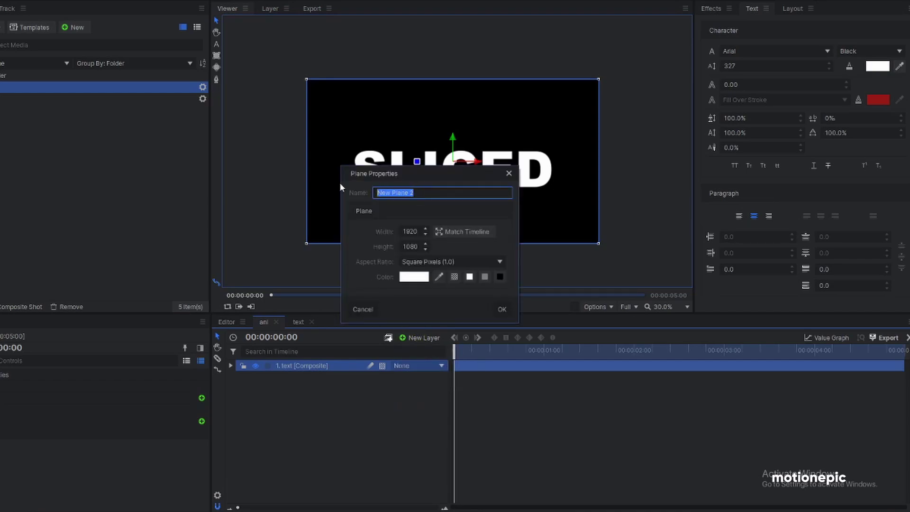
{"action": "key", "text": "BackSpace"}
{"action": "type", "text": "linme"}
{"action": "key", "text": "BackSpace"}
{"action": "key", "text": "BackSpace"}
{"action": "type", "text": "e"}
{"action": "left_click", "coordinate": [502, 309]}
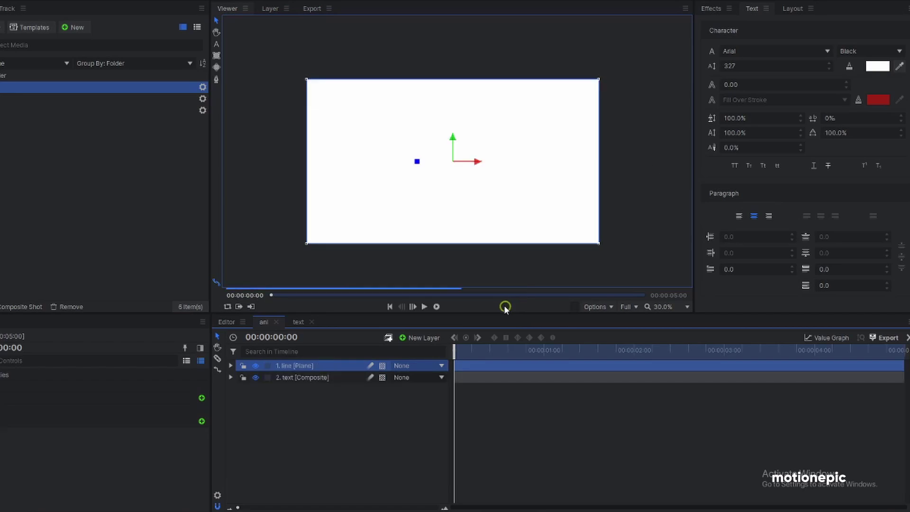
Mask the line plane to a thin horizontal strip across the SLICED text.
{"action": "left_click", "coordinate": [217, 56]}
{"action": "left_click_drag", "start_coordinate": [304, 164], "coordinate": [605, 161]}
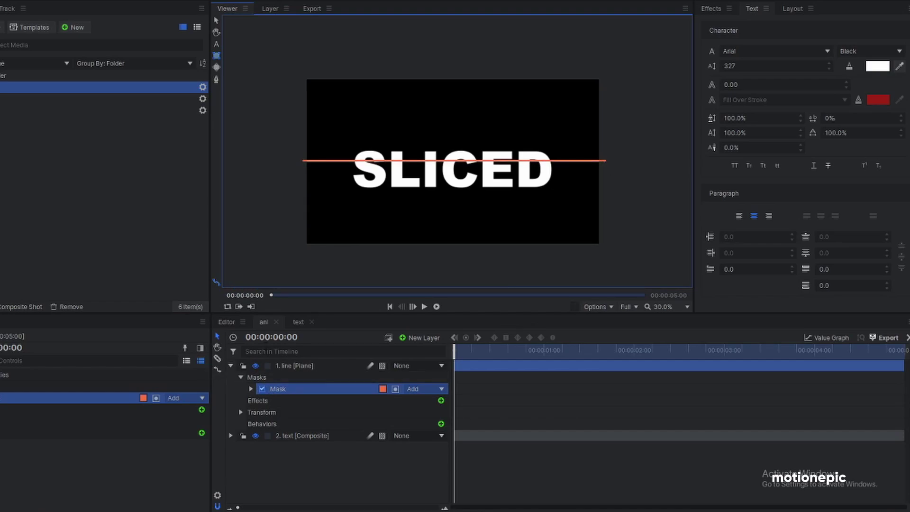
{"action": "left_click", "coordinate": [217, 21]}
{"action": "scroll", "coordinate": [448, 176], "scroll_direction": "up", "scroll_amount": 2}
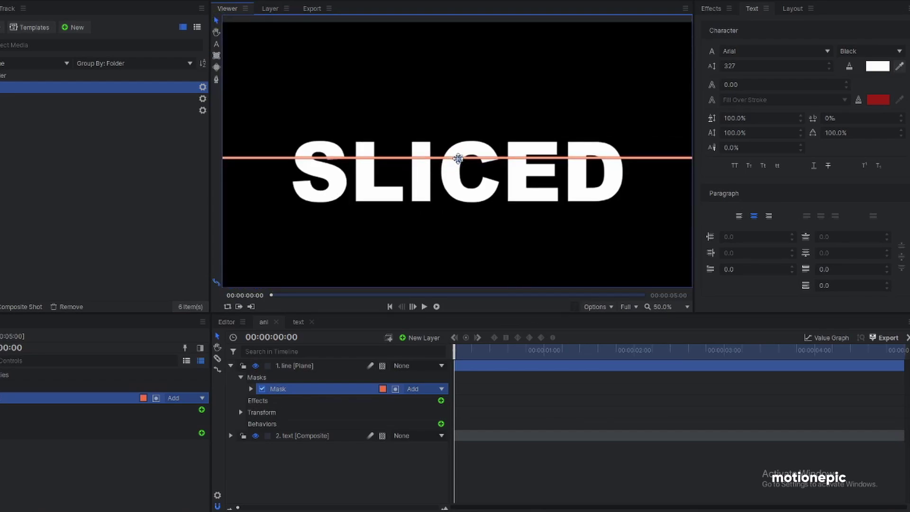
{"action": "scroll", "coordinate": [457, 158], "scroll_direction": "down", "scroll_amount": 1}
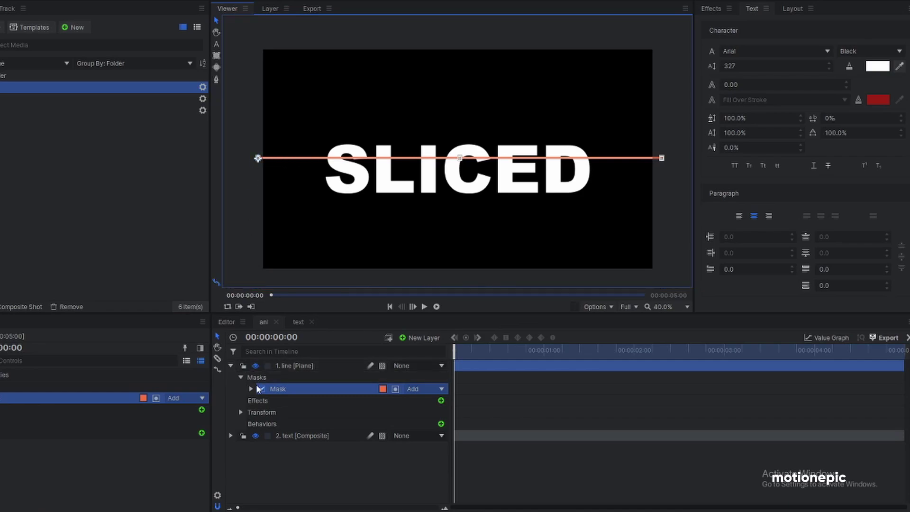
Set the line mask's horizontal scale to 0 and keyframe Scale at one second.
{"action": "left_click", "coordinate": [250, 389]}
{"action": "left_click", "coordinate": [260, 413]}
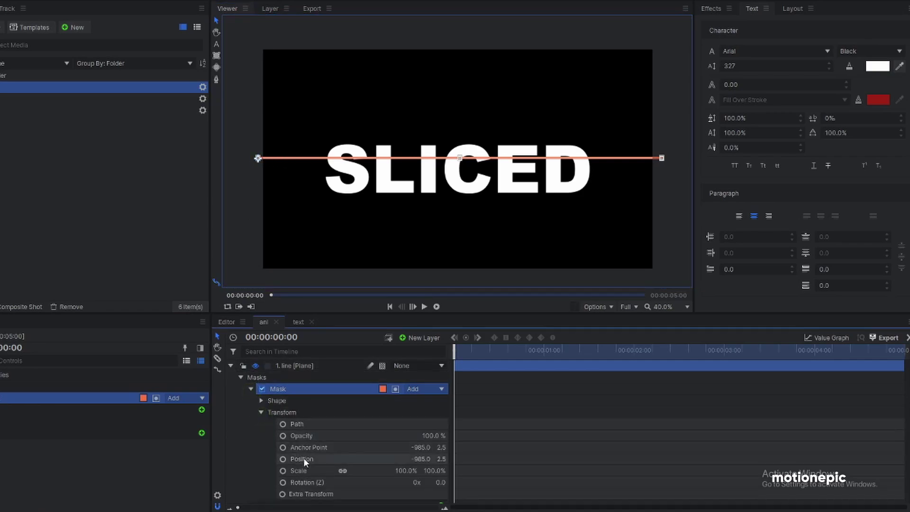
{"action": "left_click", "coordinate": [343, 472]}
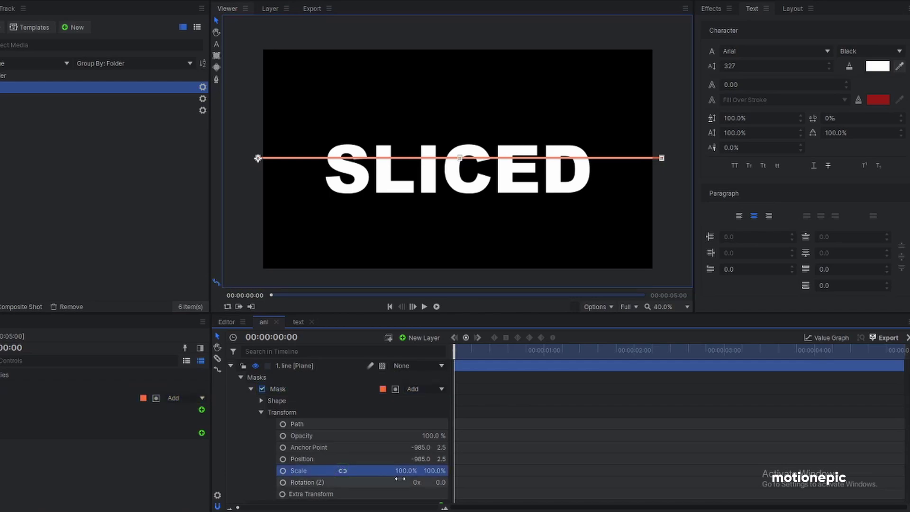
{"action": "left_click_drag", "start_coordinate": [454, 350], "coordinate": [548, 349]}
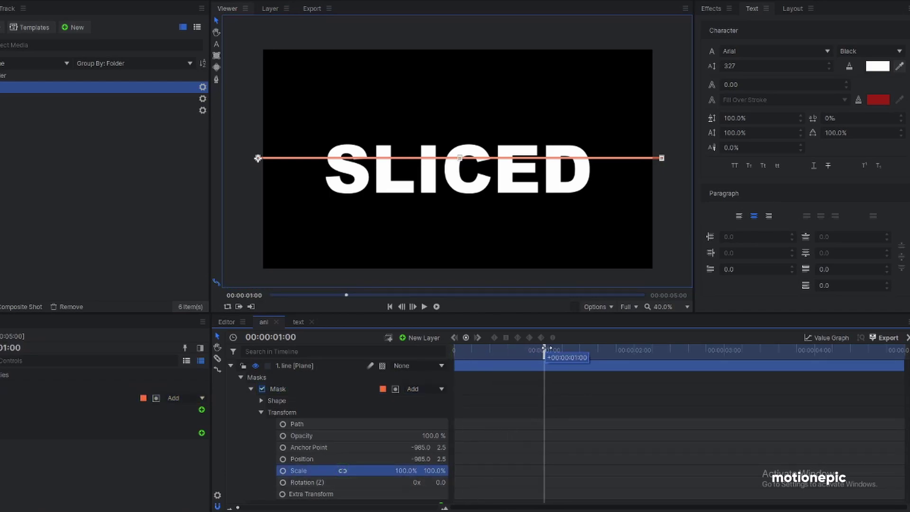
{"action": "left_click", "coordinate": [404, 472]}
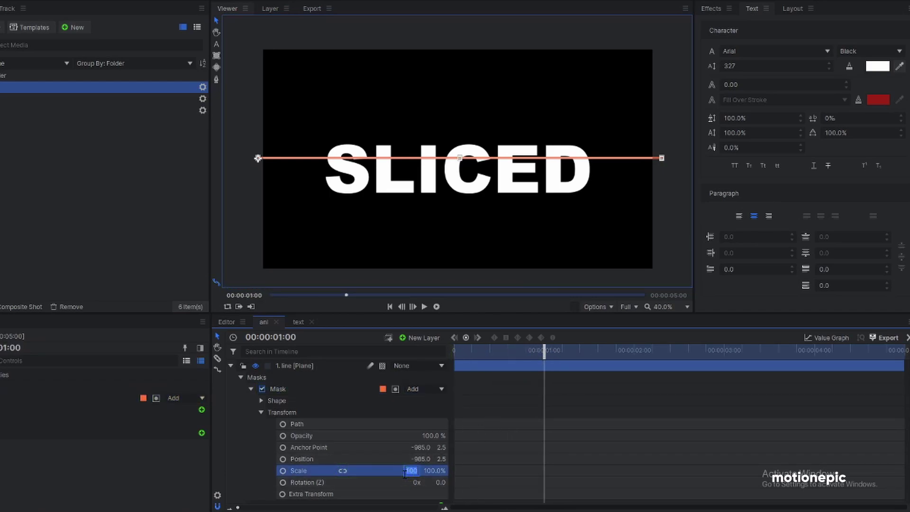
{"action": "type", "text": "0"}
{"action": "key", "text": "Return"}
{"action": "left_click", "coordinate": [283, 471]}
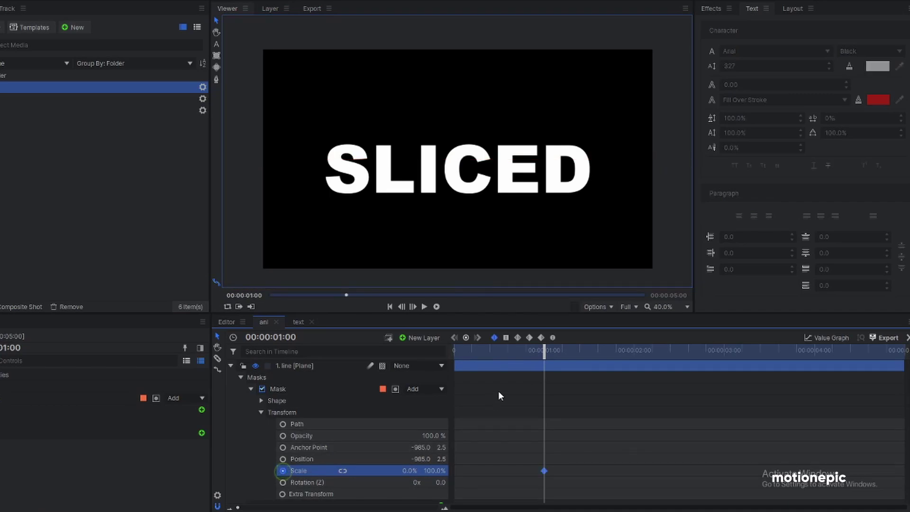
Keyframe 100% mask scale a few frames later, preview it, and lower the mask to about Y -44.5.
{"action": "left_click_drag", "start_coordinate": [544, 352], "coordinate": [569, 354]}
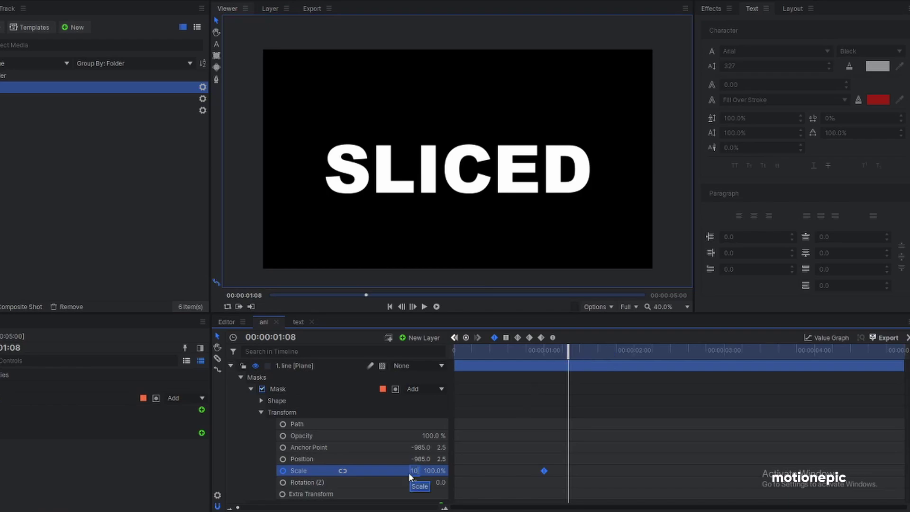
{"action": "key", "text": "Return"}
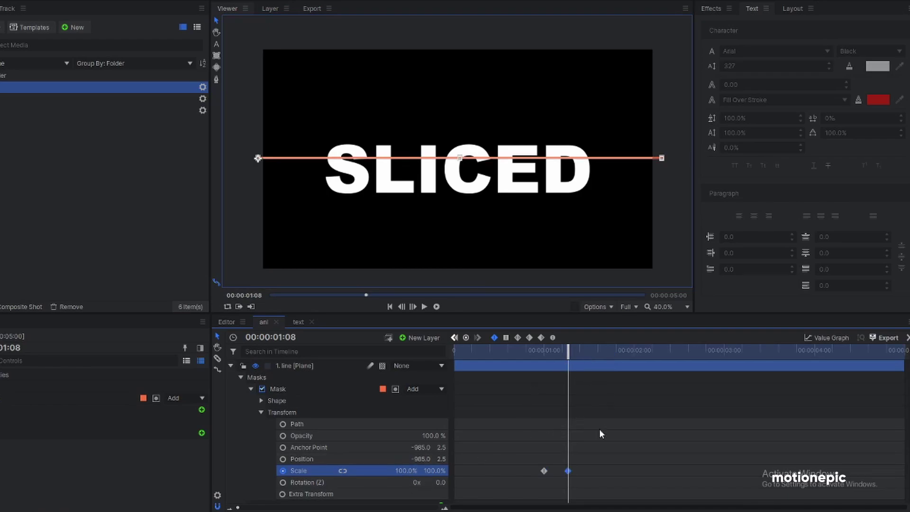
{"action": "left_click", "coordinate": [599, 468]}
{"action": "left_click", "coordinate": [530, 353]}
{"action": "key", "text": "space"}
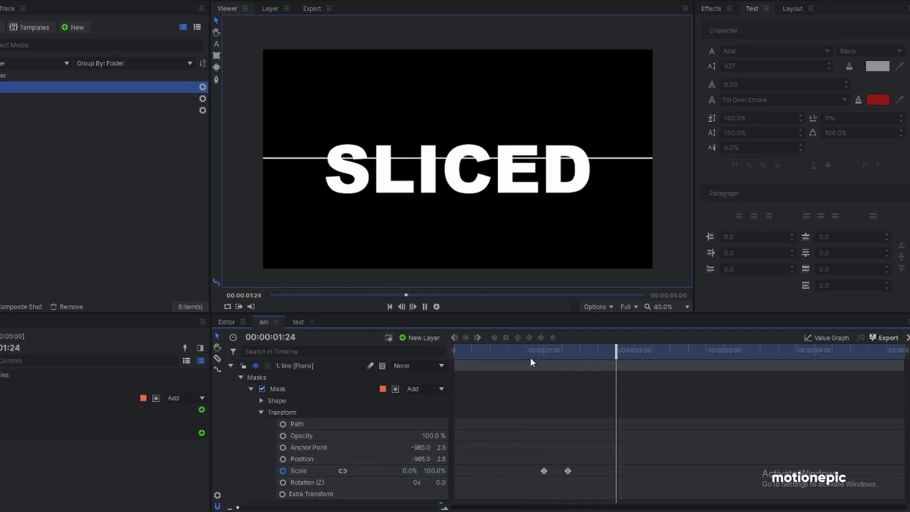
{"action": "left_click", "coordinate": [532, 350]}
{"action": "key", "text": "space"}
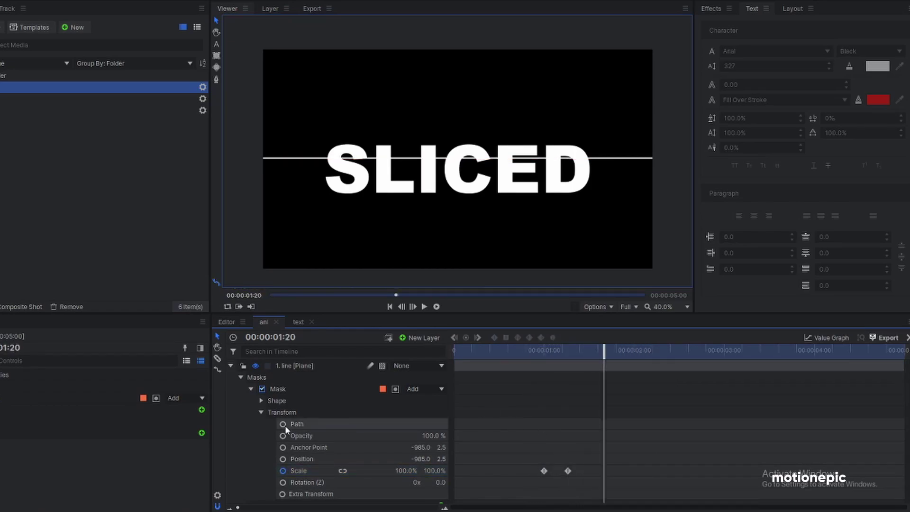
{"action": "left_click_drag", "start_coordinate": [442, 460], "coordinate": [422, 459]}
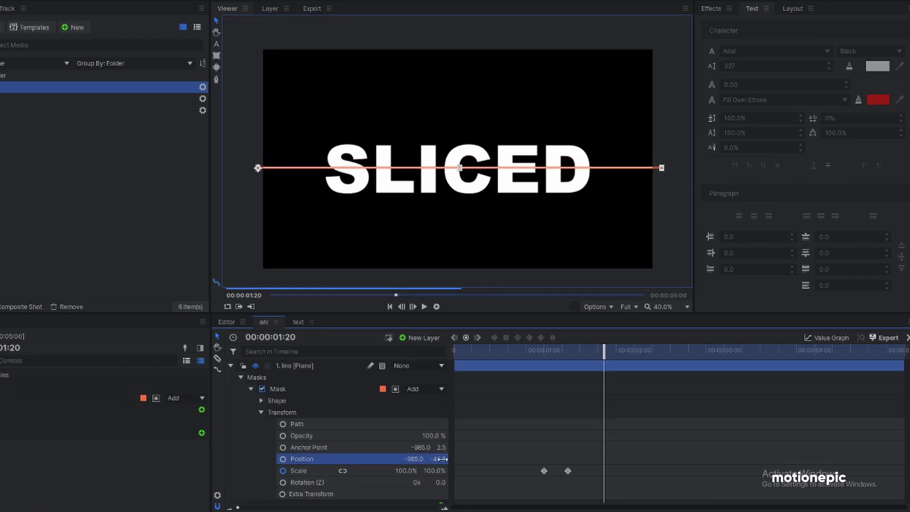
Duplicate the text composite, rename the copy 'text-slice', and move it below the original.
{"action": "left_click", "coordinate": [231, 365]}
{"action": "left_click", "coordinate": [315, 376]}
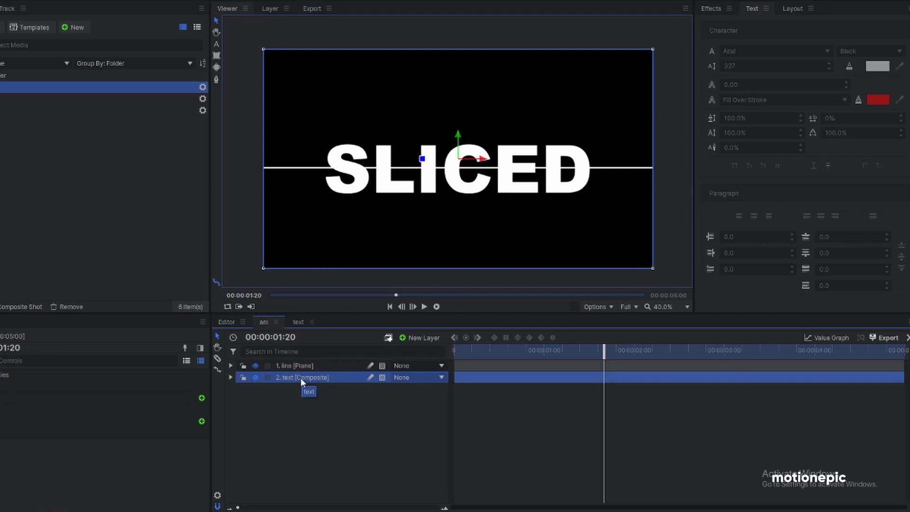
{"action": "key", "text": "ctrl+d"}
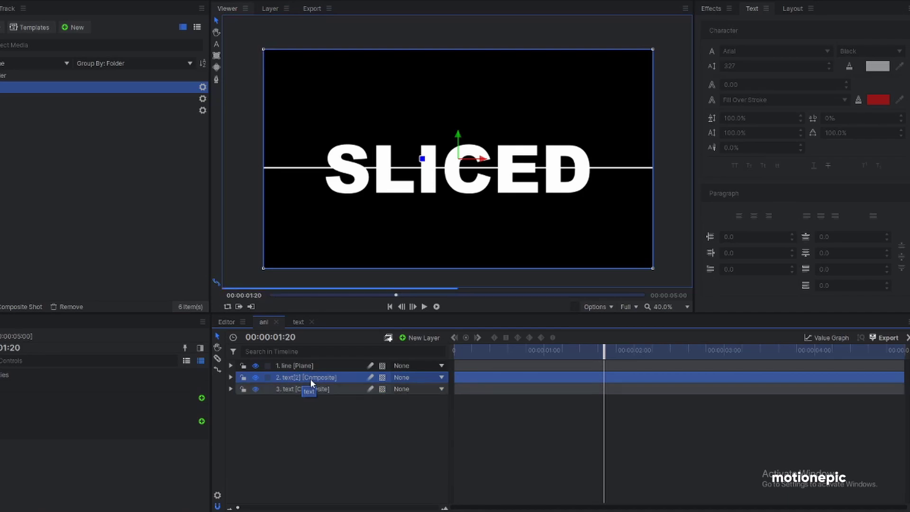
{"action": "right_click", "coordinate": [308, 379]}
{"action": "left_click", "coordinate": [329, 338]}
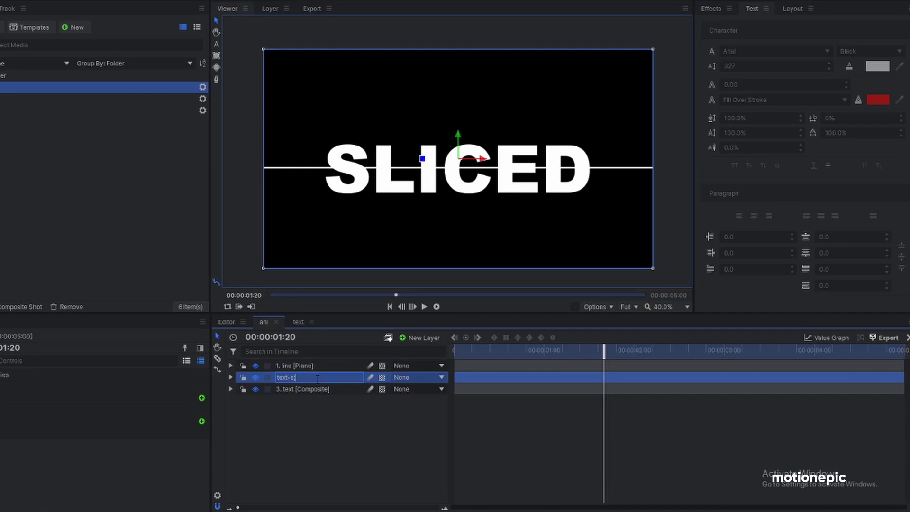
{"action": "type", "text": "text-slice [Composite"}
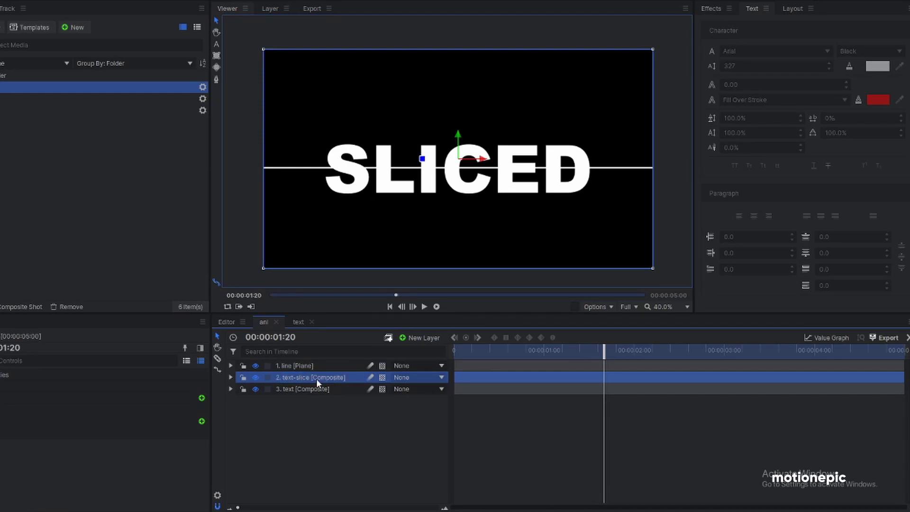
{"action": "key", "text": "Return"}
{"action": "left_click_drag", "start_coordinate": [292, 378], "coordinate": [295, 392]}
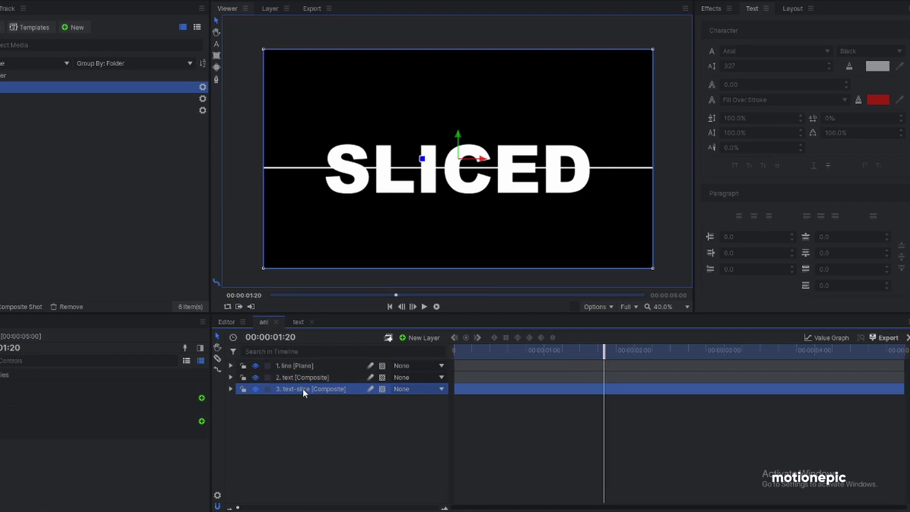
Mask text-slice to the lower half of SLICED and hide the line and original text layers.
{"action": "left_click", "coordinate": [217, 56]}
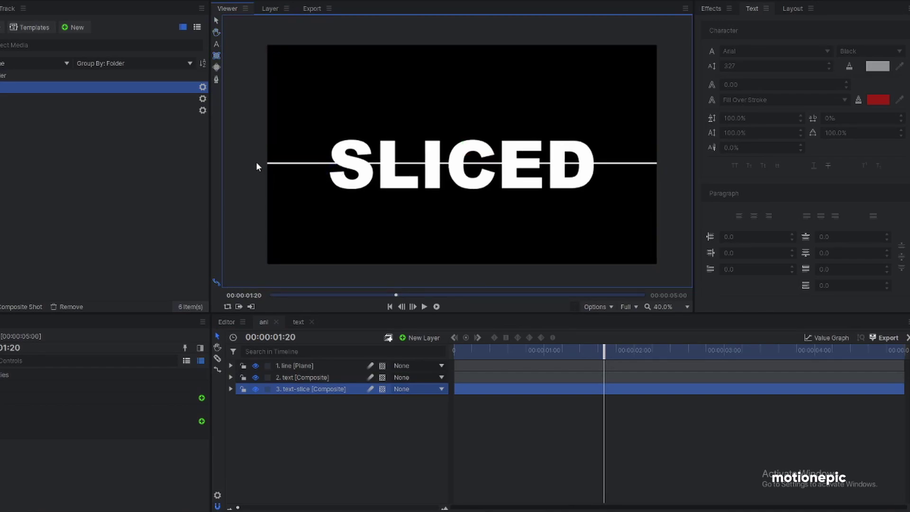
{"action": "mouse_move", "coordinate": [256, 164]}
{"action": "left_mouse_down"}
{"action": "mouse_move", "coordinate": [685, 272]}
{"action": "mouse_move", "coordinate": [672, 274]}
{"action": "left_mouse_up"}
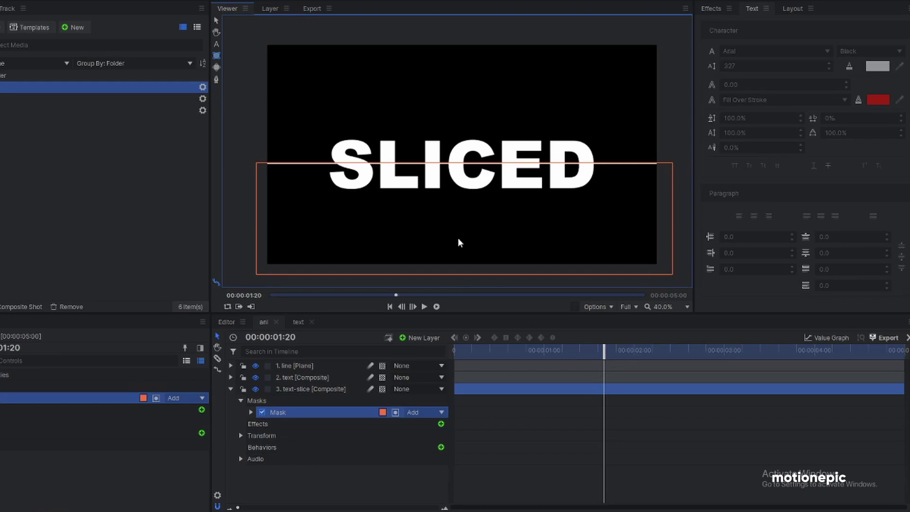
{"action": "left_click", "coordinate": [255, 366]}
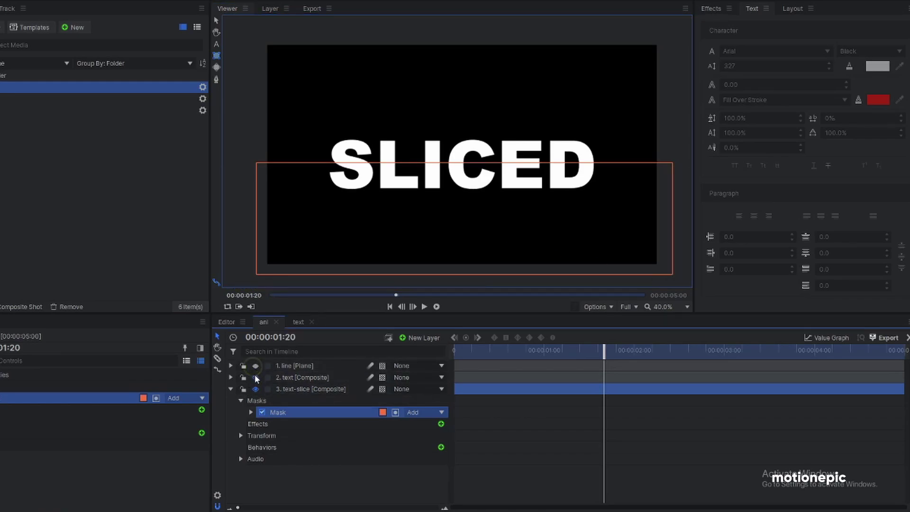
{"action": "left_click", "coordinate": [256, 378]}
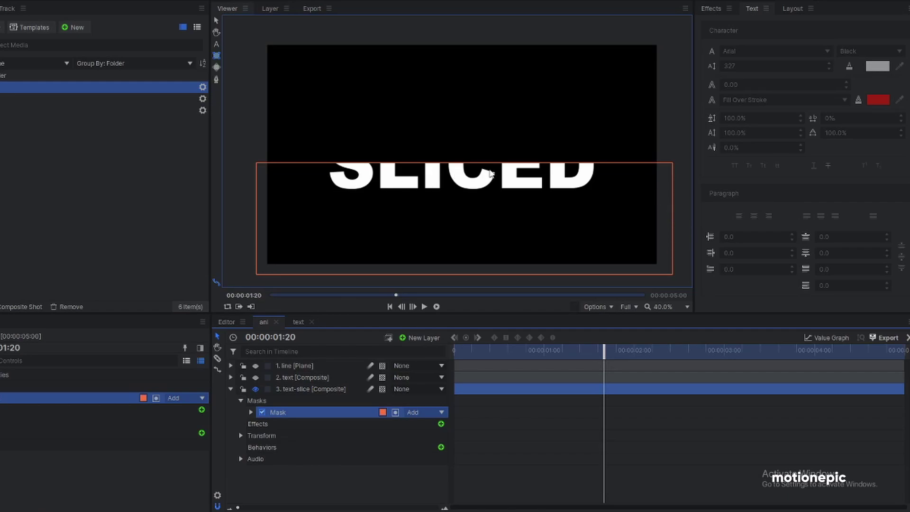
Tilt text-slice to about 17° rotation to preview the cut piece.
{"action": "left_click", "coordinate": [242, 436]}
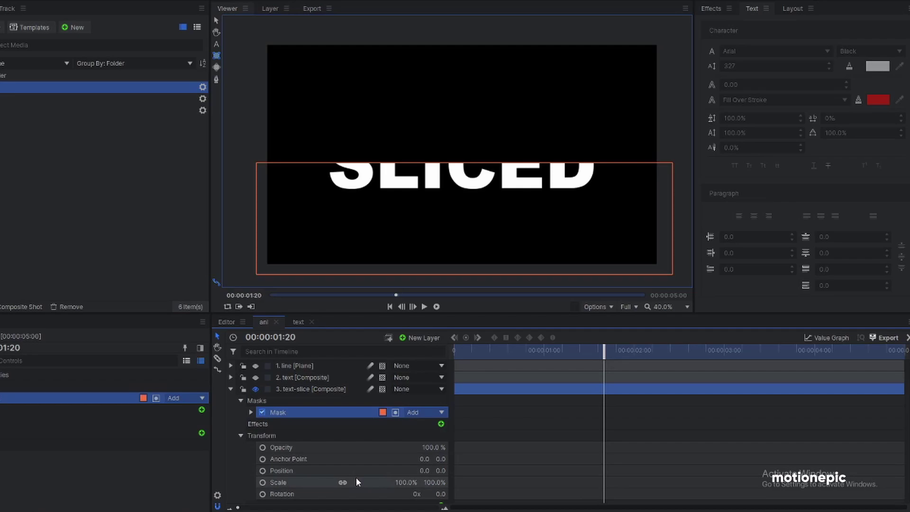
{"action": "scroll", "coordinate": [421, 456], "scroll_direction": "down", "scroll_amount": 1}
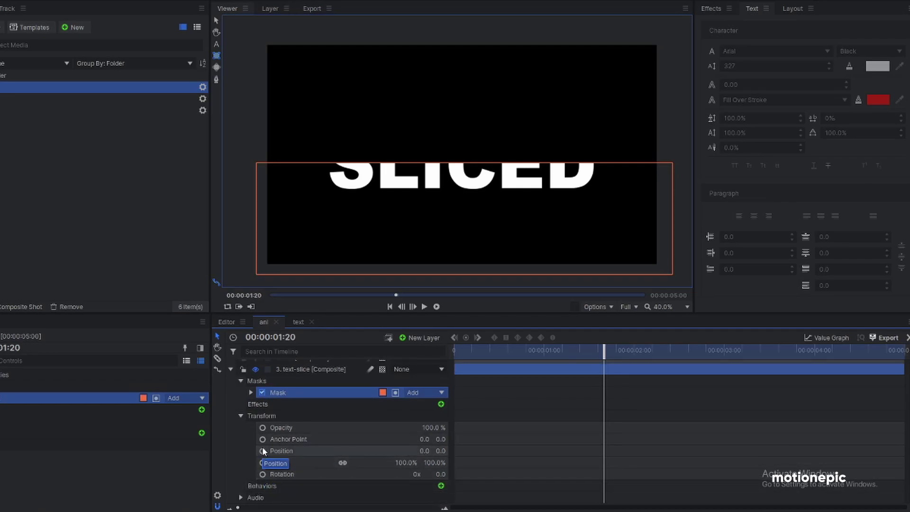
{"action": "left_click_drag", "start_coordinate": [441, 473], "coordinate": [437, 473]}
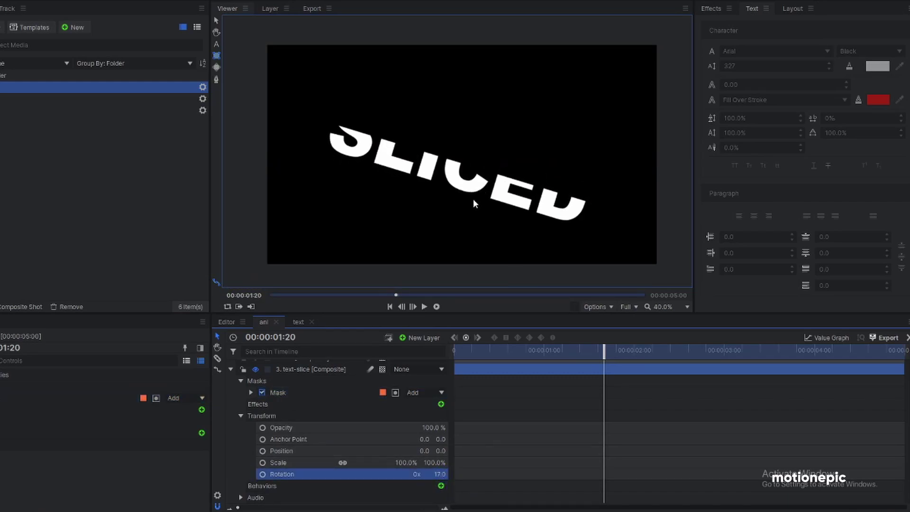
Undo the test rotation and set text-slice's anchor point and position both to -654, -171.
{"action": "left_click", "coordinate": [218, 20]}
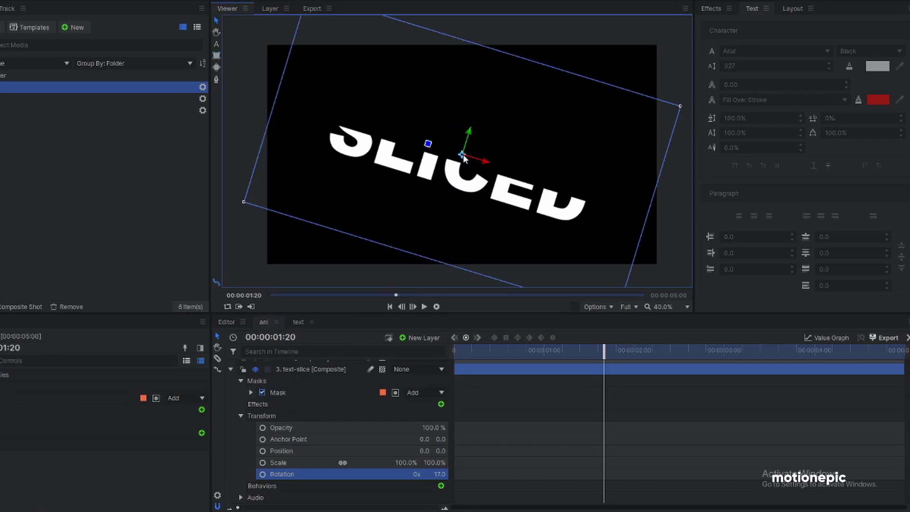
{"action": "key", "text": "ctrl+z"}
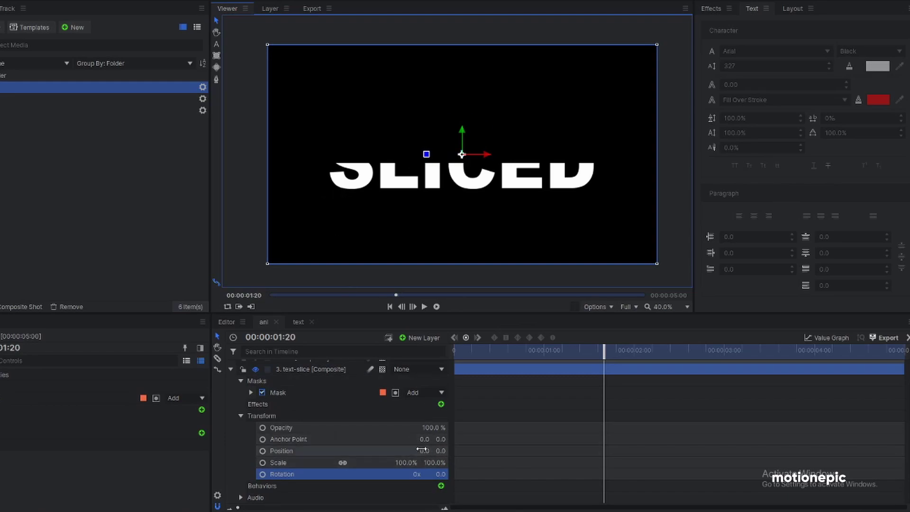
{"action": "mouse_move", "coordinate": [422, 440]}
{"action": "left_mouse_down"}
{"action": "mouse_move", "coordinate": [408, 440]}
{"action": "mouse_move", "coordinate": [435, 440]}
{"action": "mouse_move", "coordinate": [427, 439]}
{"action": "left_mouse_up"}
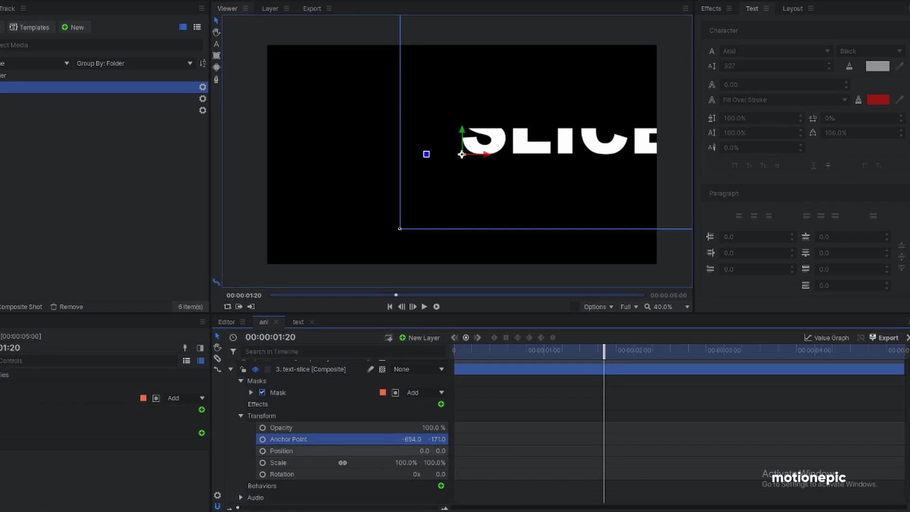
{"action": "left_click", "coordinate": [428, 451]}
{"action": "key", "text": "Return"}
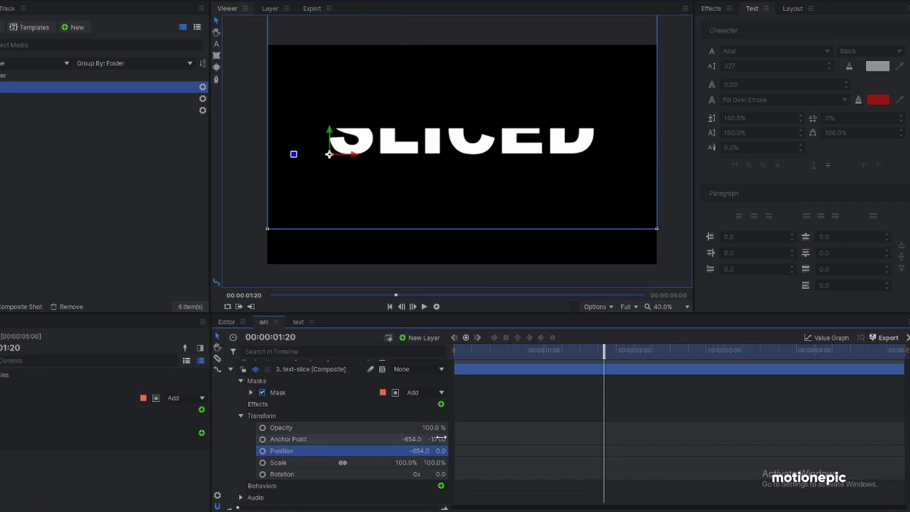
{"action": "left_click", "coordinate": [441, 439]}
{"action": "left_click", "coordinate": [444, 450]}
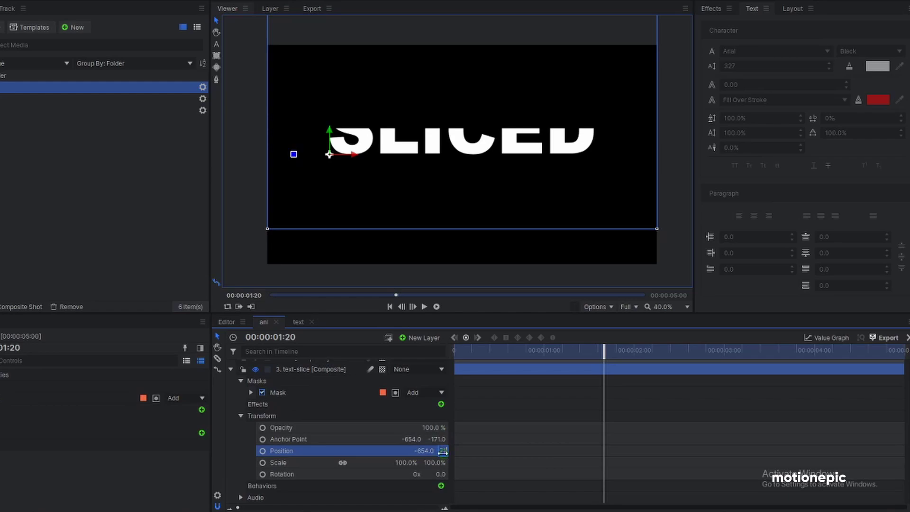
{"action": "key", "text": "Return"}
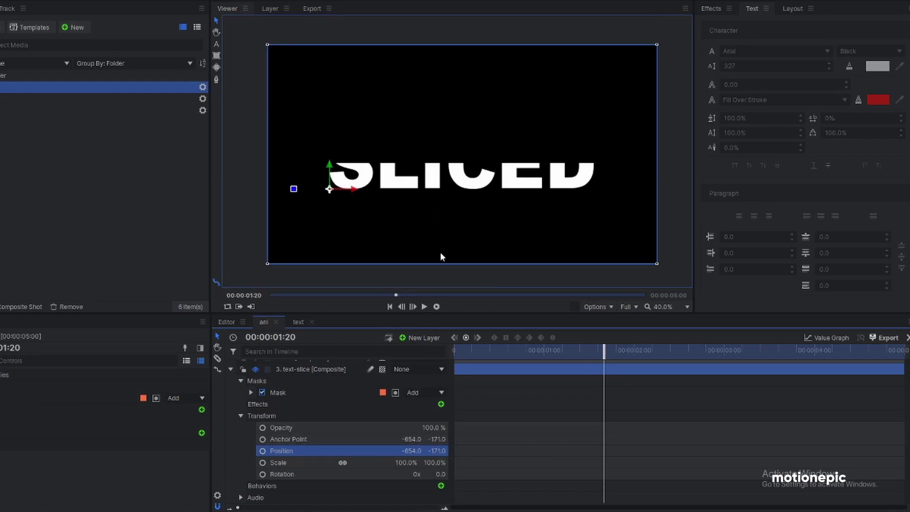
Test-rotate around the new pivot, reset rotation to 0°, and return to 0:28.
{"action": "left_click_drag", "start_coordinate": [440, 474], "coordinate": [463, 475]}
{"action": "key", "text": "ctrl+z"}
{"action": "mouse_move", "coordinate": [540, 357]}
{"action": "left_mouse_down"}
{"action": "mouse_move", "coordinate": [547, 350]}
{"action": "mouse_move", "coordinate": [539, 351]}
{"action": "left_mouse_up"}
Show the line layer again and set starting Position and Rotation keyframes at 1:08.
{"action": "scroll", "coordinate": [243, 376], "scroll_direction": "up", "scroll_amount": 1}
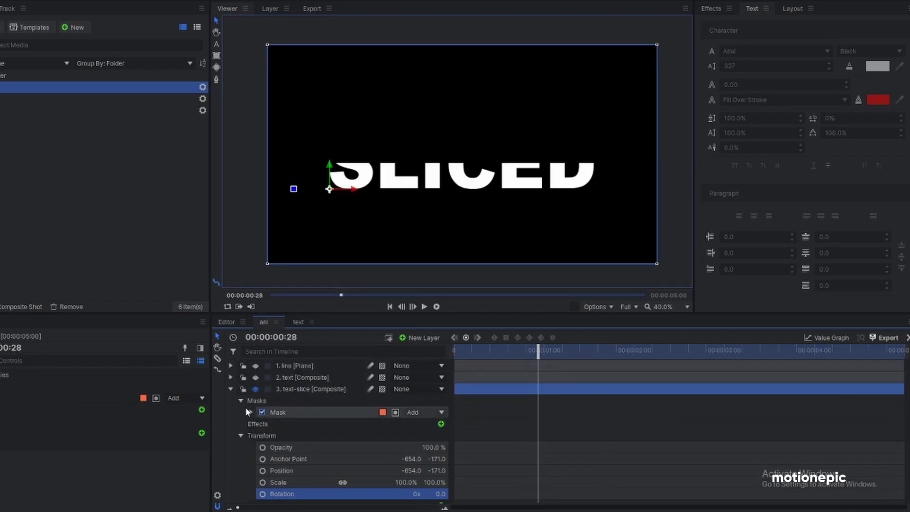
{"action": "left_click", "coordinate": [255, 366]}
{"action": "left_click_drag", "start_coordinate": [539, 350], "coordinate": [574, 355]}
{"action": "scroll", "coordinate": [268, 496], "scroll_direction": "down", "scroll_amount": 2}
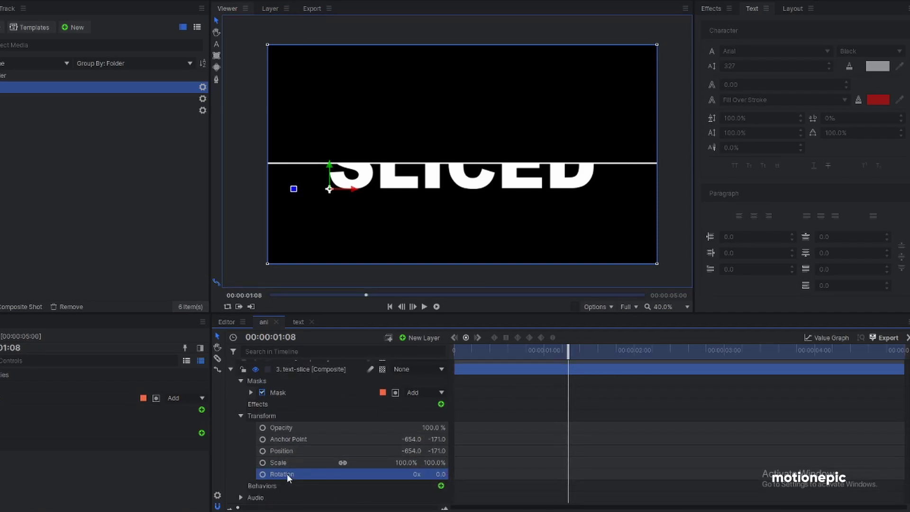
{"action": "left_click", "coordinate": [262, 474]}
{"action": "left_click", "coordinate": [262, 451]}
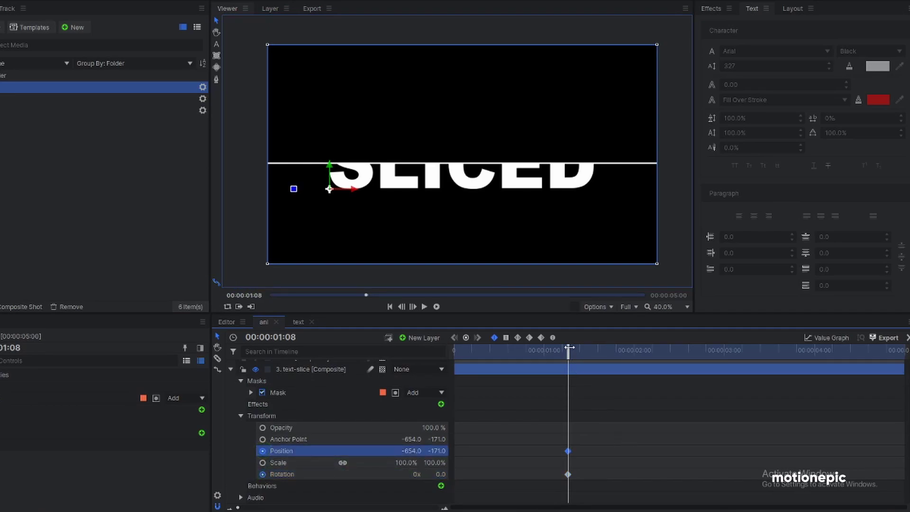
At 2:00, rotate text-slice 27° and drop it to -654, -691, then ease the starting keyframes.
{"action": "left_click_drag", "start_coordinate": [568, 349], "coordinate": [635, 349]}
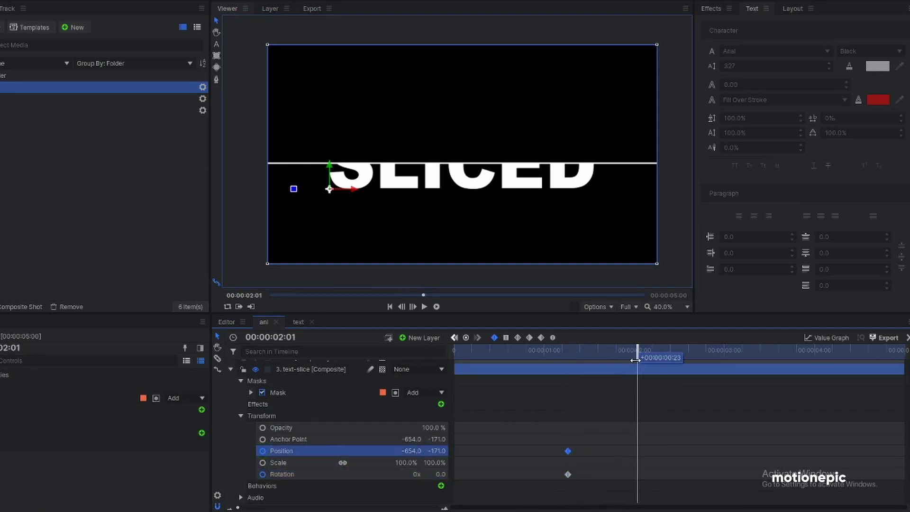
{"action": "left_click_drag", "start_coordinate": [438, 474], "coordinate": [365, 451]}
{"action": "left_click_drag", "start_coordinate": [541, 420], "coordinate": [598, 481]}
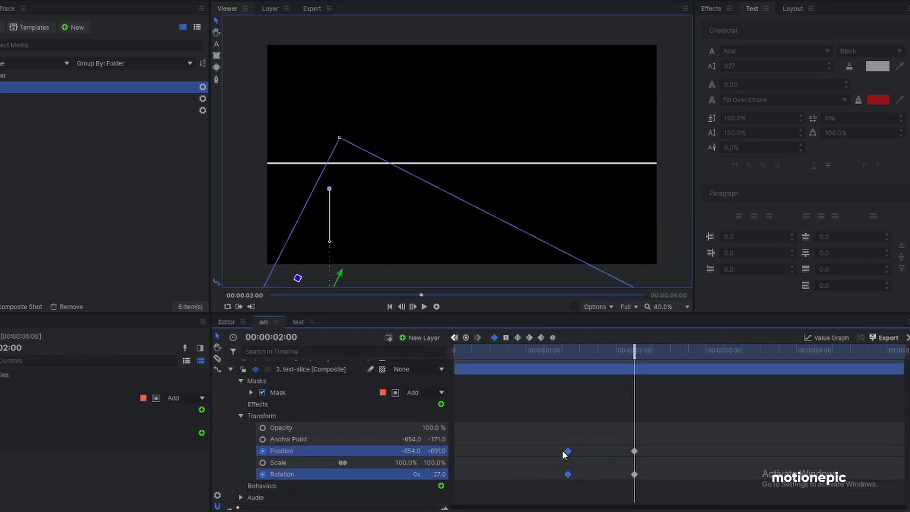
{"action": "left_click", "coordinate": [553, 338]}
Show the original text layer, rewind to the start, and play the slice until about 2:15.
{"action": "left_click", "coordinate": [230, 370]}
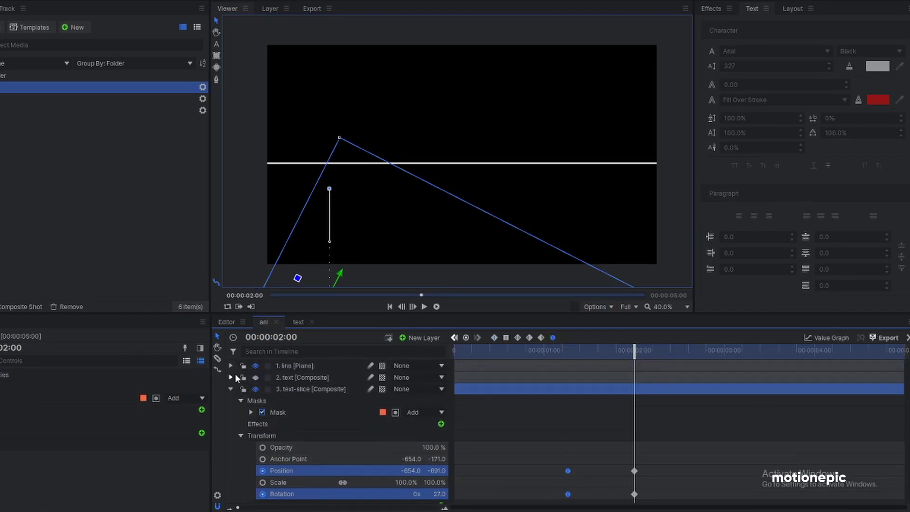
{"action": "left_click", "coordinate": [370, 448]}
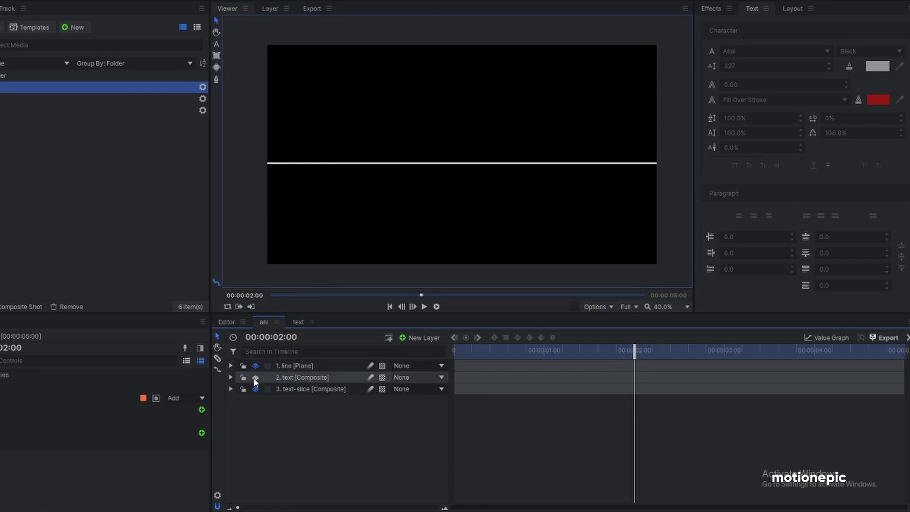
{"action": "left_click", "coordinate": [254, 378]}
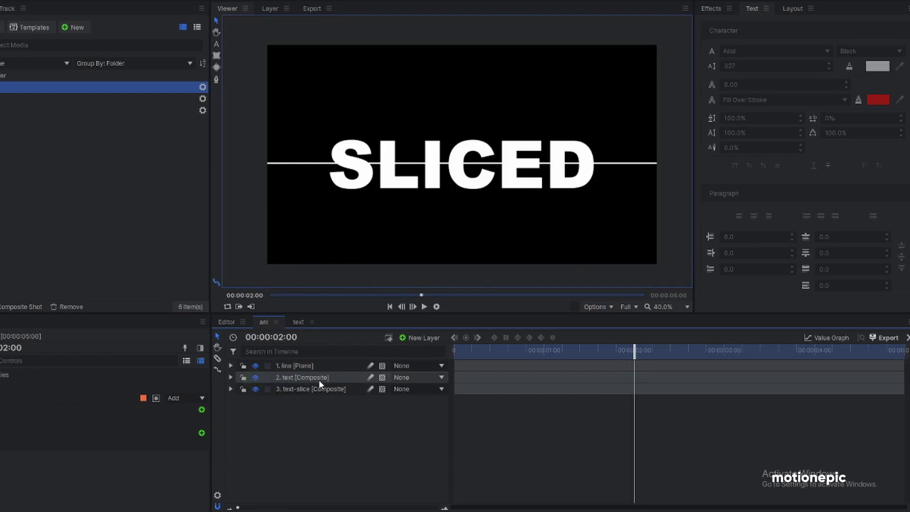
{"action": "left_click", "coordinate": [305, 420]}
{"action": "key", "text": "Home"}
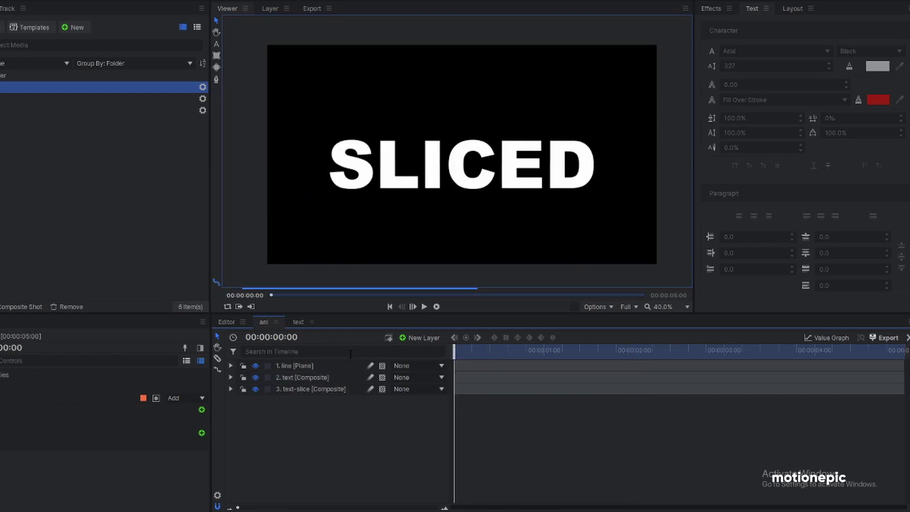
{"action": "left_click", "coordinate": [424, 307]}
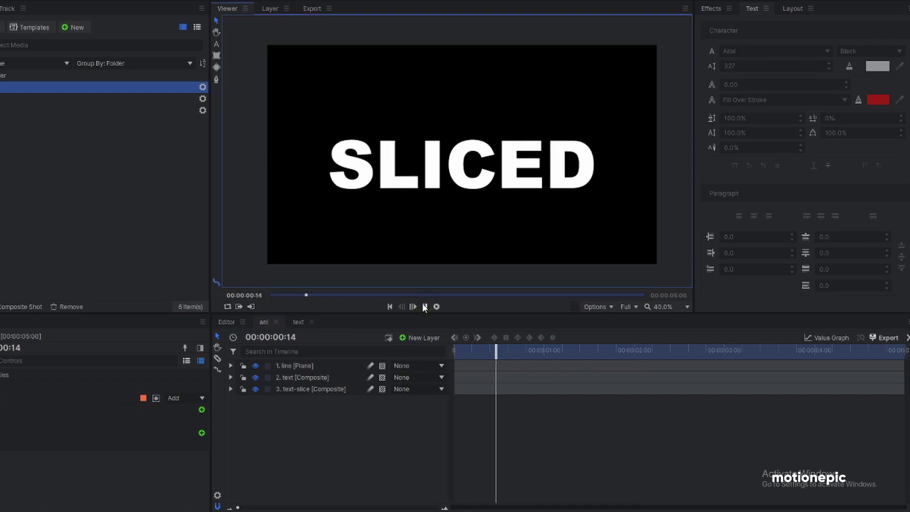
{"action": "left_click", "coordinate": [309, 376]}
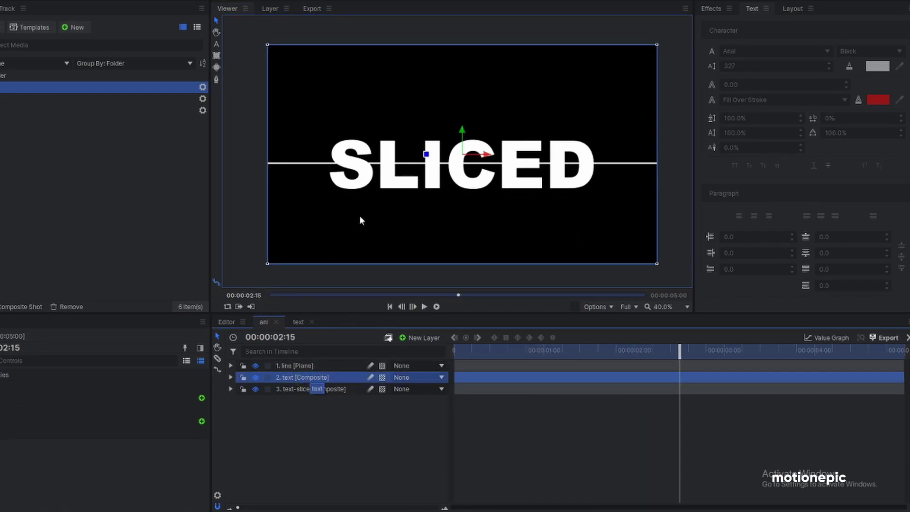
Expand the text-slice layer to inspect its existing mask.
{"action": "left_click", "coordinate": [293, 390]}
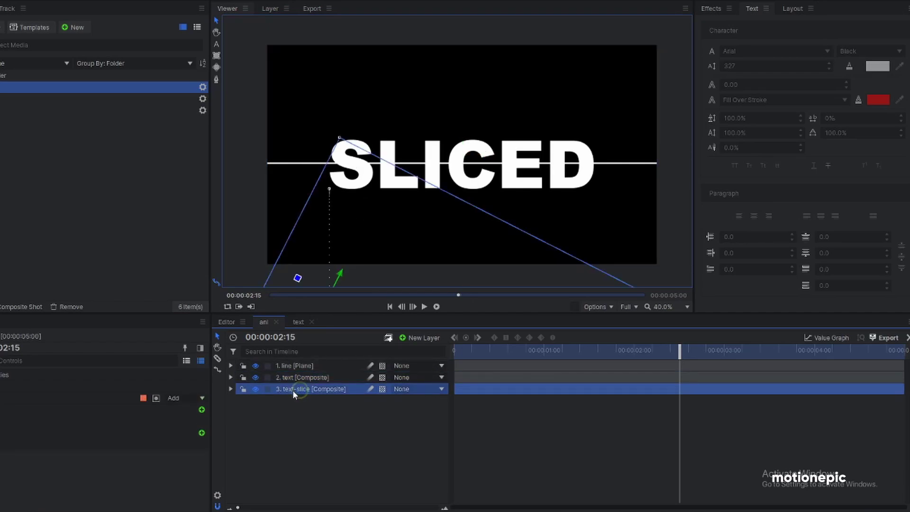
{"action": "left_click", "coordinate": [300, 380]}
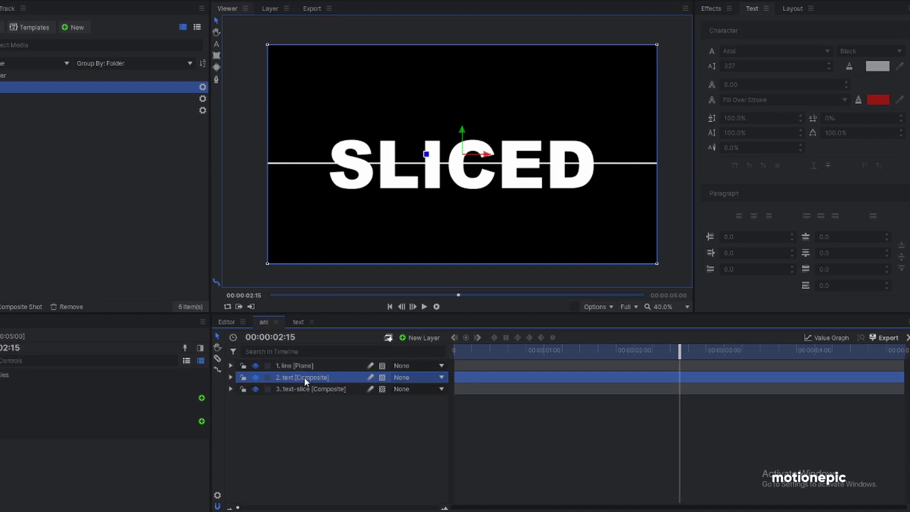
{"action": "left_click", "coordinate": [304, 389]}
{"action": "left_click", "coordinate": [231, 389]}
{"action": "left_click", "coordinate": [284, 412]}
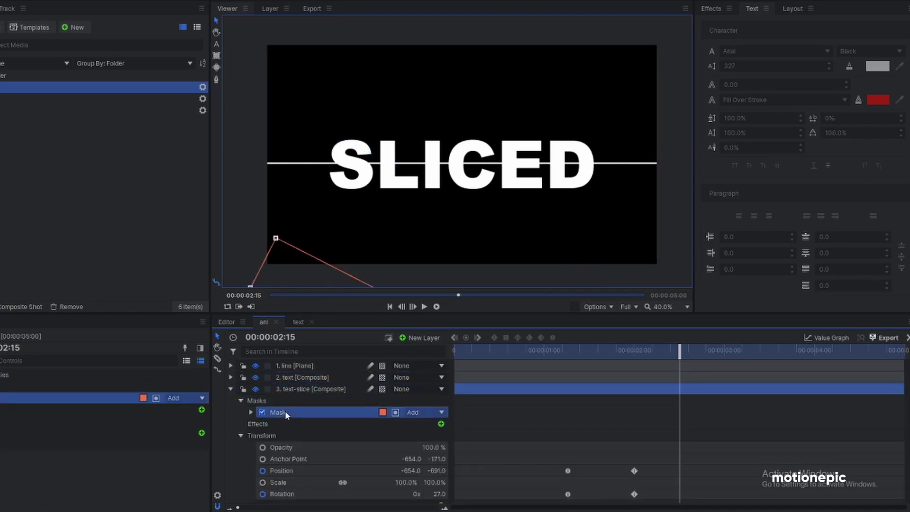
{"action": "left_click", "coordinate": [231, 389]}
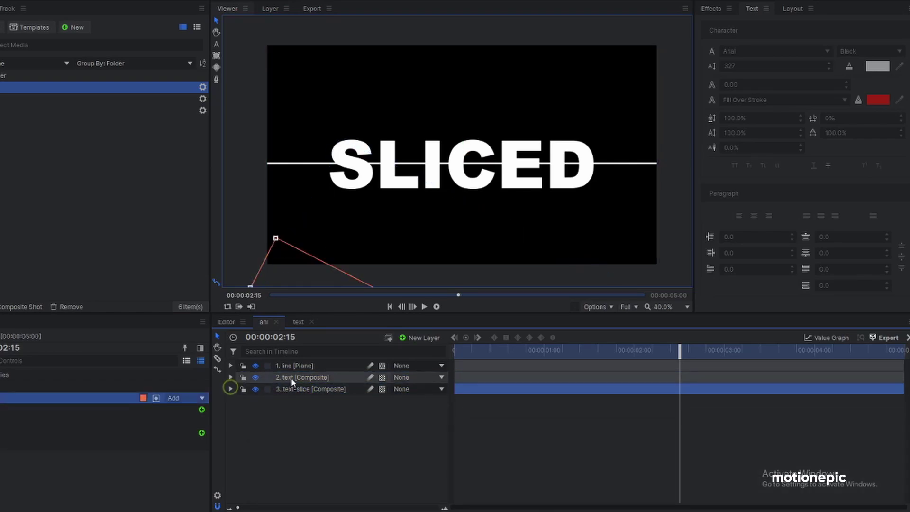
Add an inverted rectangle mask to the full text layer, then preview from the start.
{"action": "left_click", "coordinate": [285, 378]}
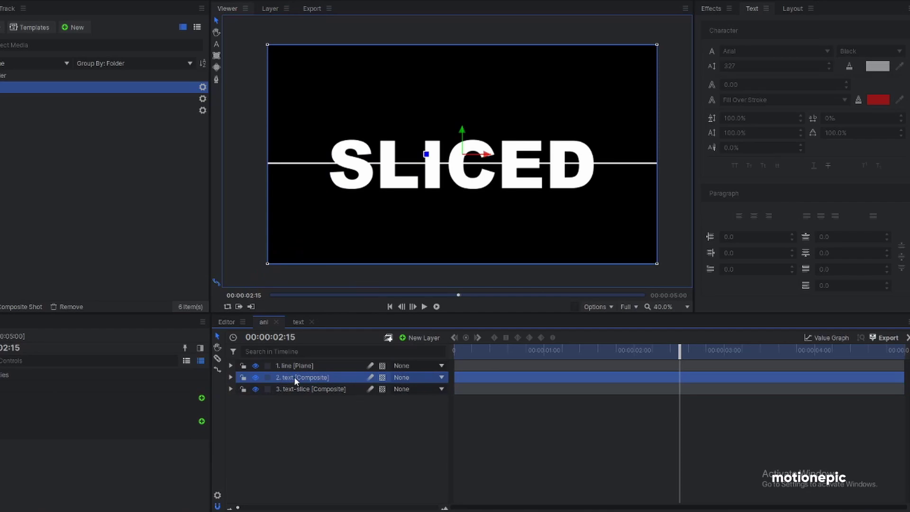
{"action": "key", "text": "ctrl+v"}
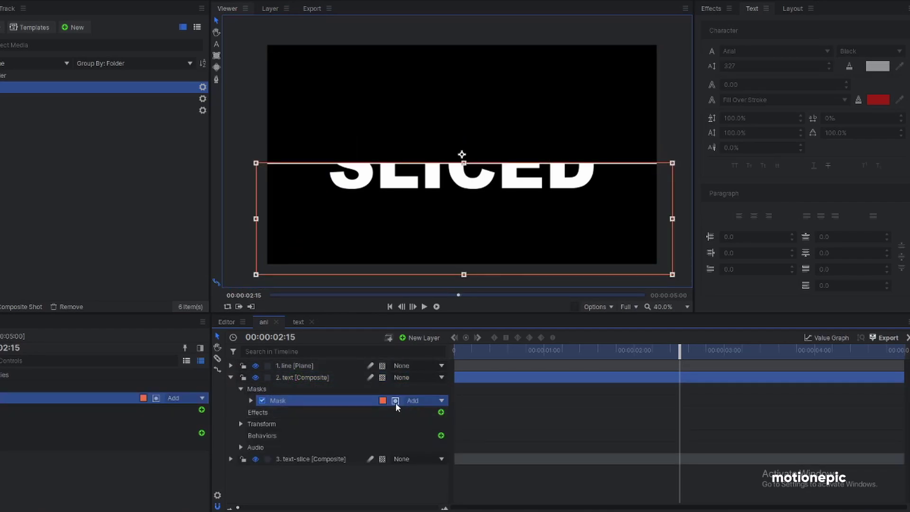
{"action": "left_click", "coordinate": [395, 403]}
{"action": "left_click", "coordinate": [230, 378]}
{"action": "left_click", "coordinate": [468, 355]}
{"action": "left_click", "coordinate": [384, 418]}
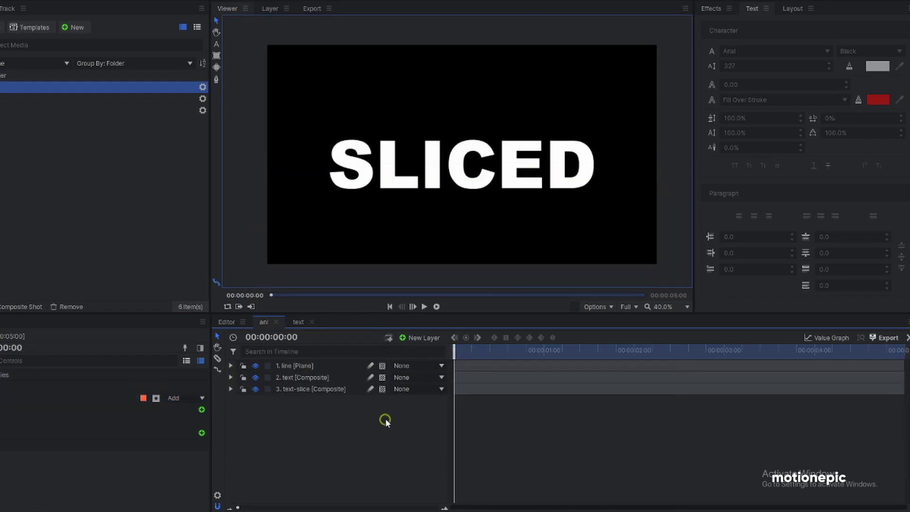
{"action": "left_click", "coordinate": [425, 307]}
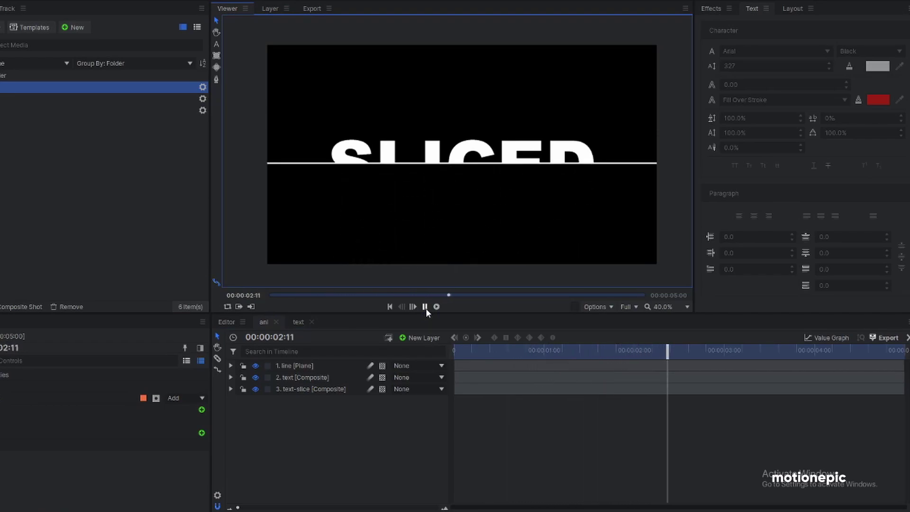
Enable motion blur on the text-slice layer and scrub to mid-fall to inspect it.
{"action": "left_click", "coordinate": [426, 307]}
{"action": "left_click", "coordinate": [379, 421]}
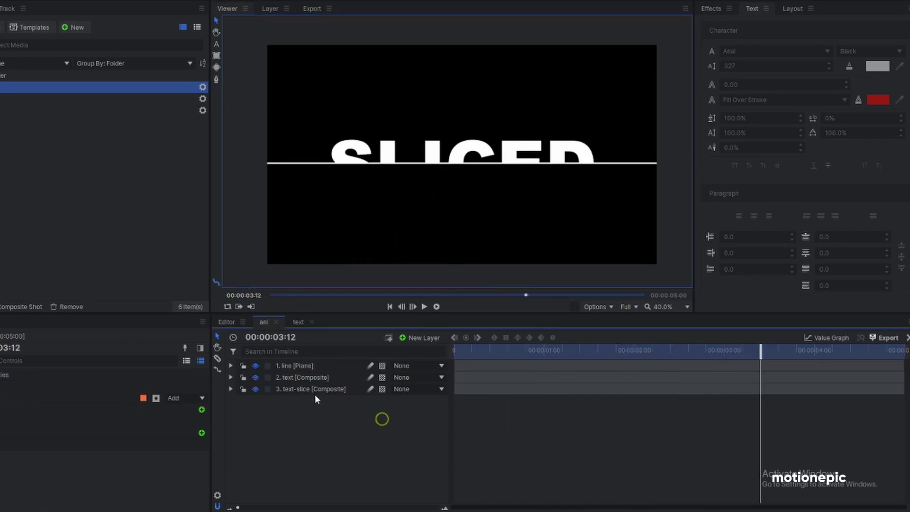
{"action": "left_click", "coordinate": [370, 389]}
{"action": "left_click_drag", "start_coordinate": [475, 364], "coordinate": [596, 364]}
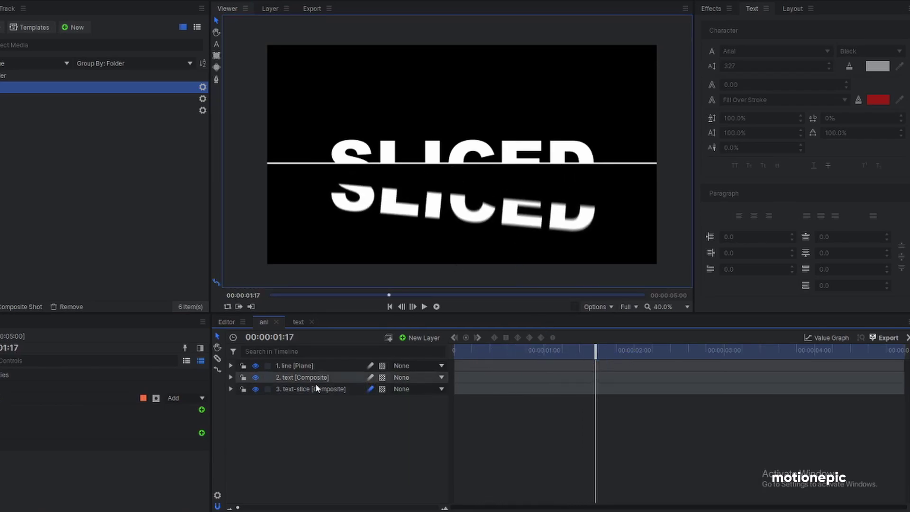
Set the composite's motion blur shutter angle to 360 and replay from the start.
{"action": "left_click", "coordinate": [217, 496]}
{"action": "left_click", "coordinate": [383, 163]}
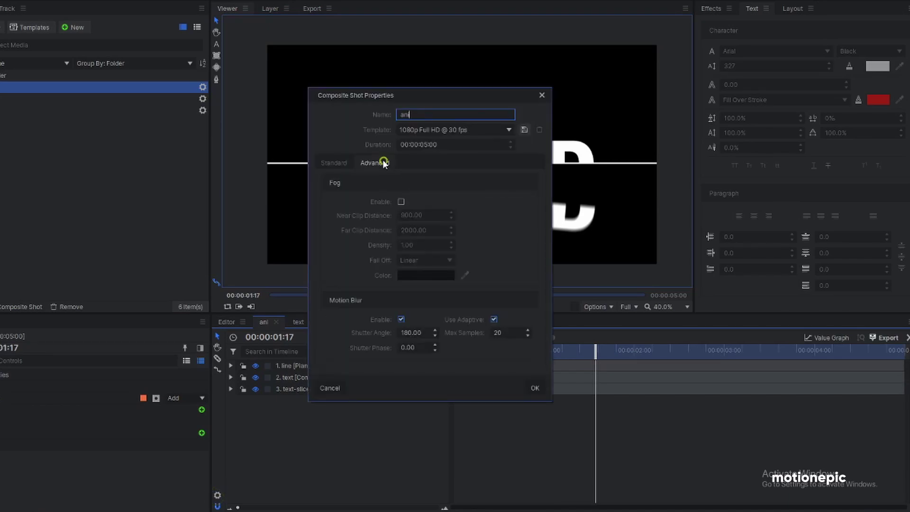
{"action": "left_click", "coordinate": [413, 332]}
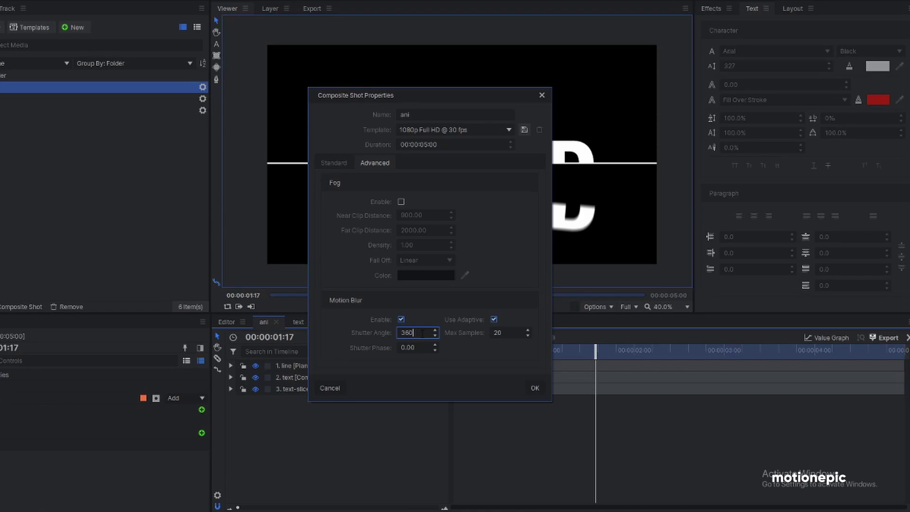
{"action": "key", "text": "Return"}
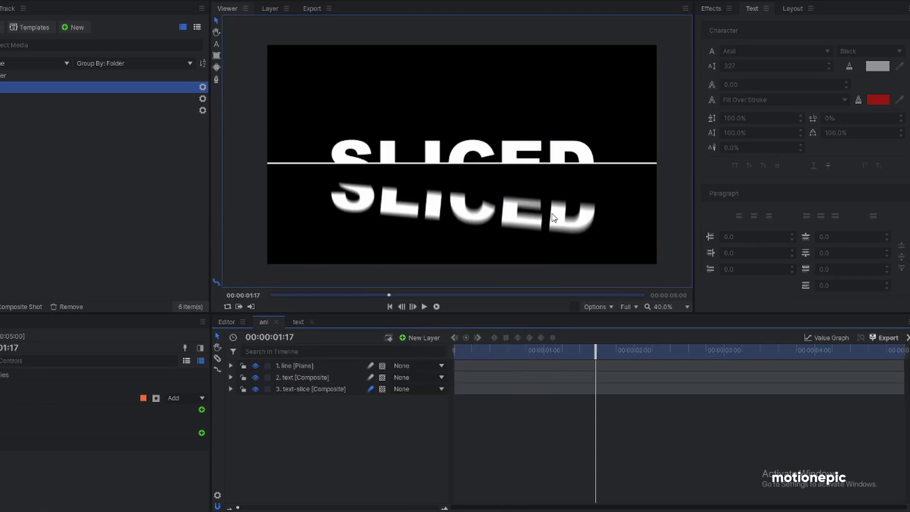
{"action": "left_click", "coordinate": [470, 350]}
{"action": "key", "text": "space"}
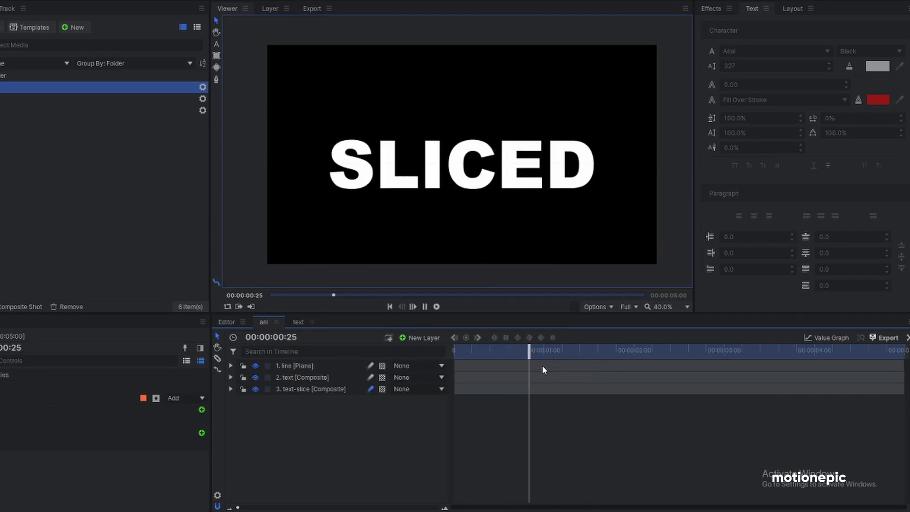
{"action": "key", "text": "space"}
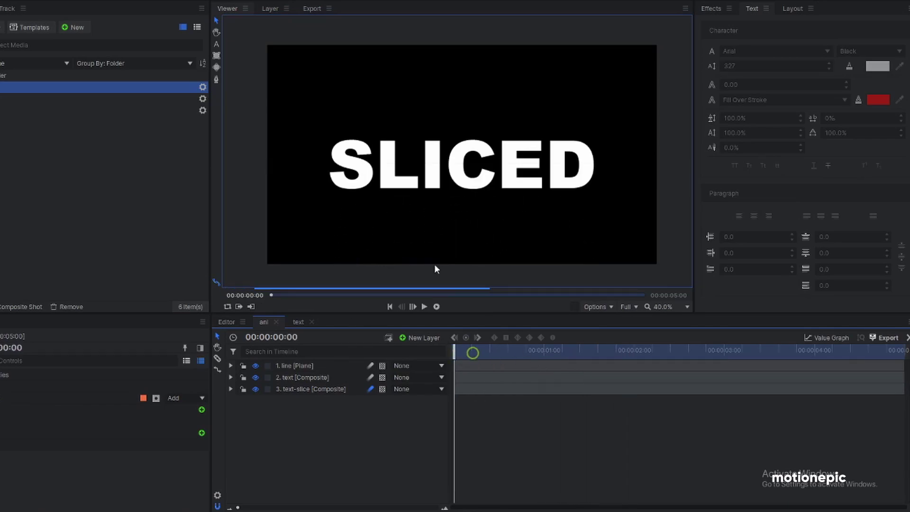
{"action": "scroll", "coordinate": [440, 168], "scroll_direction": "up", "scroll_amount": 2}
{"action": "scroll", "coordinate": [441, 168], "scroll_direction": "up", "scroll_amount": 8}
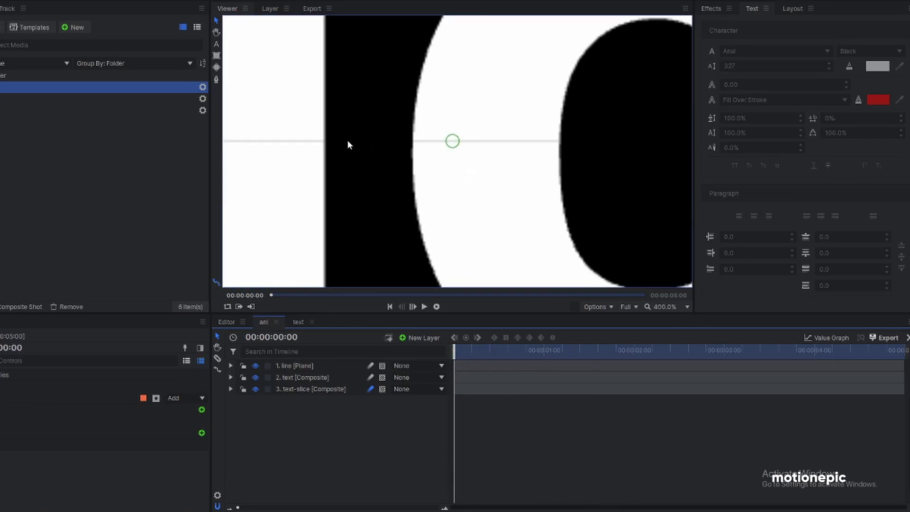
{"action": "left_click", "coordinate": [306, 379]}
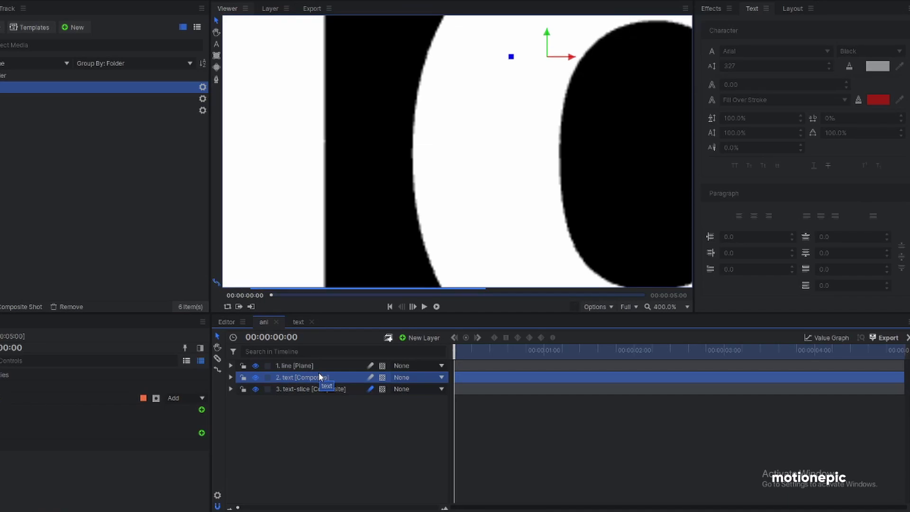
{"action": "scroll", "coordinate": [487, 177], "scroll_direction": "down", "scroll_amount": 6}
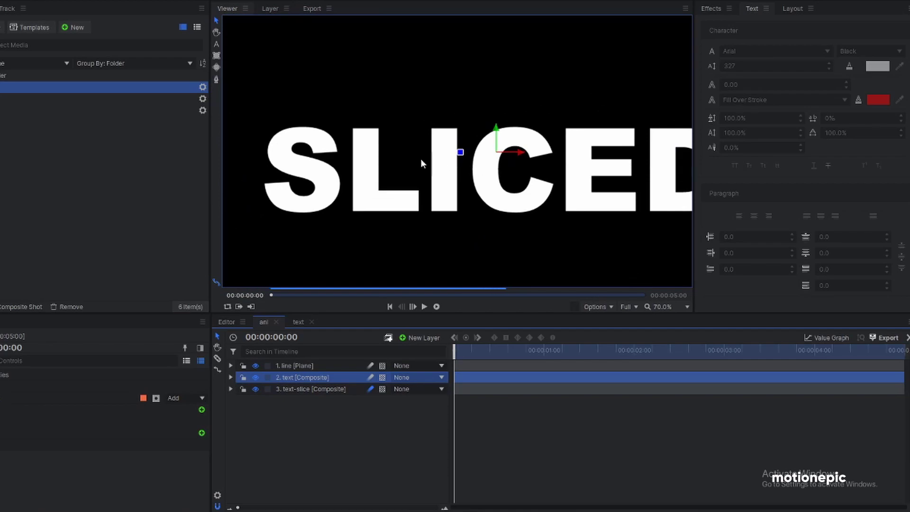
{"action": "scroll", "coordinate": [519, 186], "scroll_direction": "down", "scroll_amount": 1}
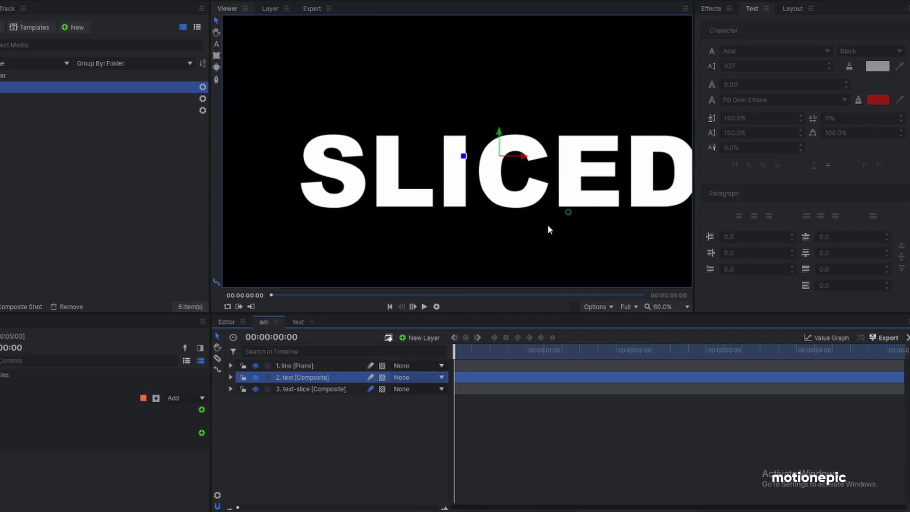
{"action": "left_click_drag", "start_coordinate": [538, 209], "coordinate": [563, 203]}
{"action": "scroll", "coordinate": [563, 203], "scroll_direction": "down", "scroll_amount": 2}
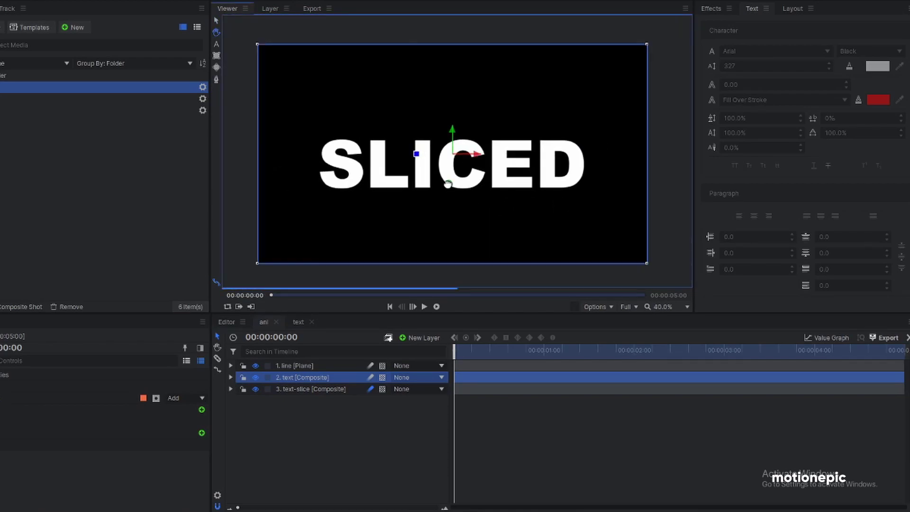
{"action": "left_click_drag", "start_coordinate": [448, 184], "coordinate": [455, 186]}
Deselect the text layer and play the finished SLICED animation twice through.
{"action": "left_click", "coordinate": [393, 439]}
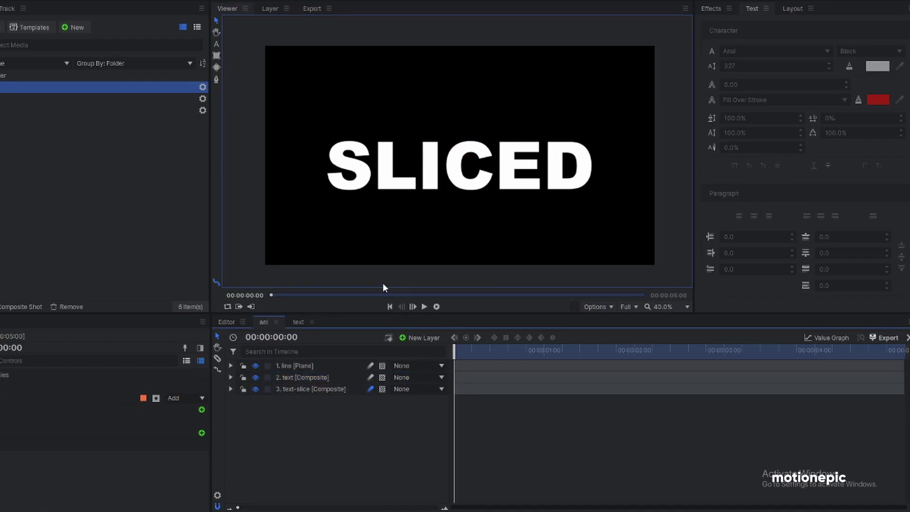
{"action": "left_click", "coordinate": [424, 307]}
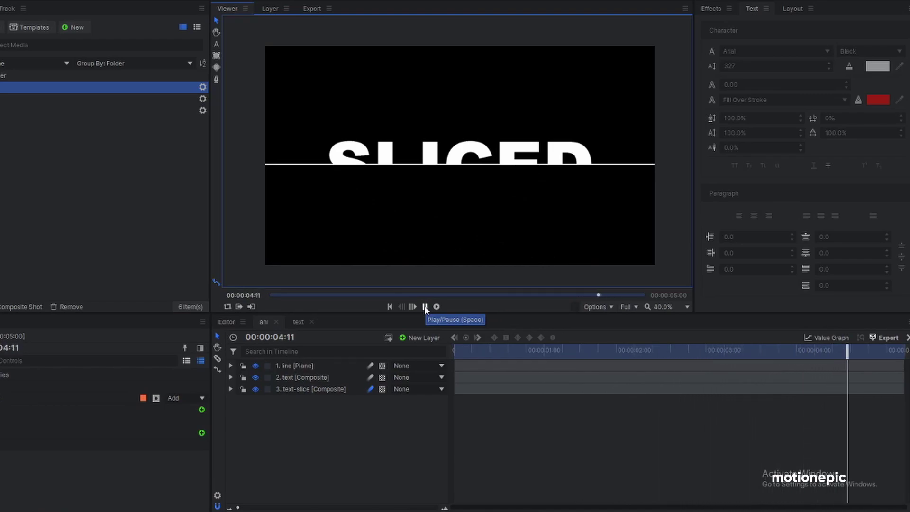
{"action": "left_click", "coordinate": [426, 307]}
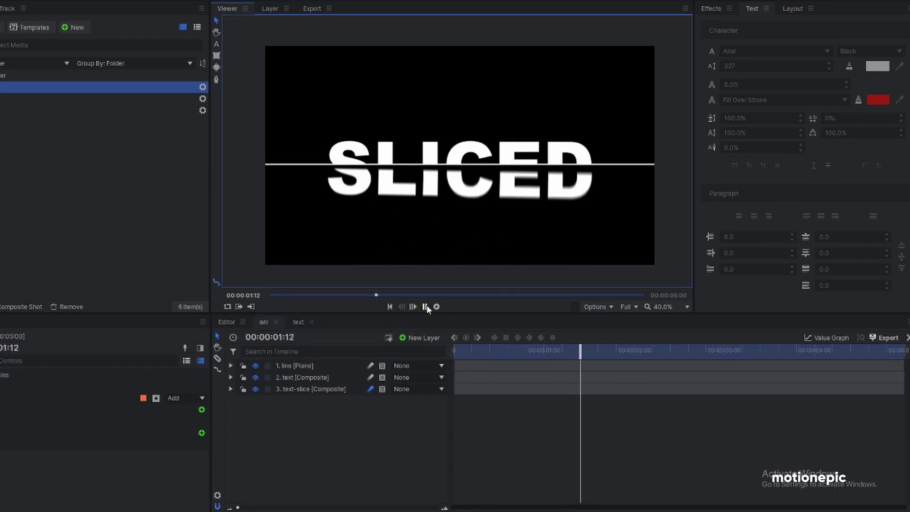